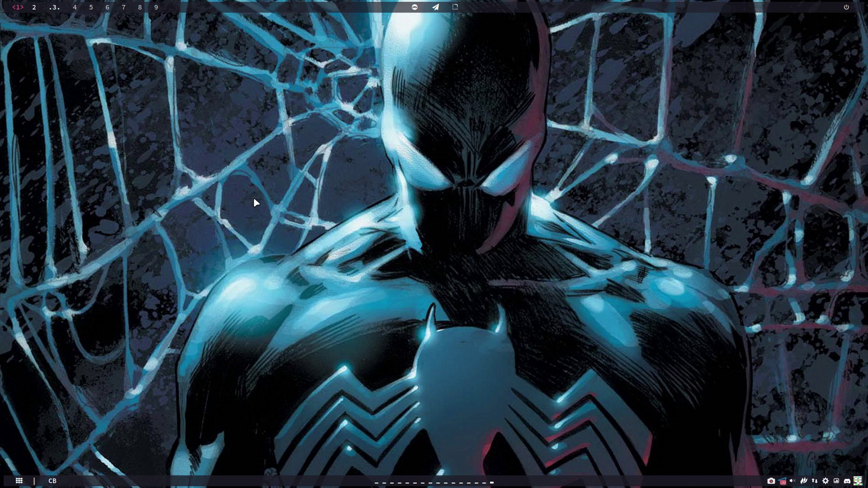
Open a terminal and run ltupd to list the available LeftWM themes, highlighting the arcolinux-community/doublebar entry
key(super+Return)
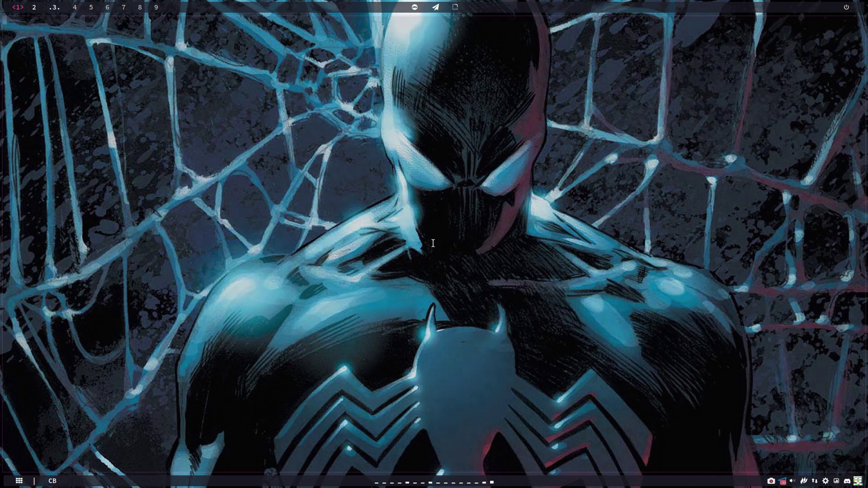
text(lt)
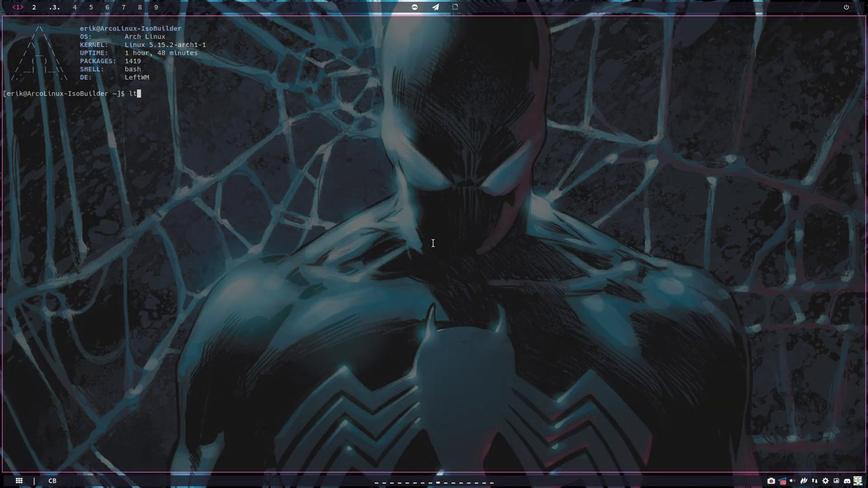
text(upd)
key(Return)
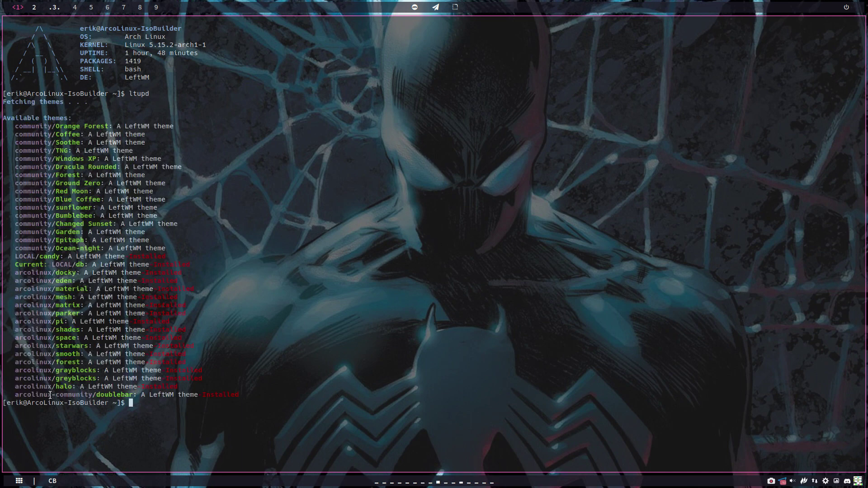
drag(15, 394, 105, 394)
double_click(105, 394)
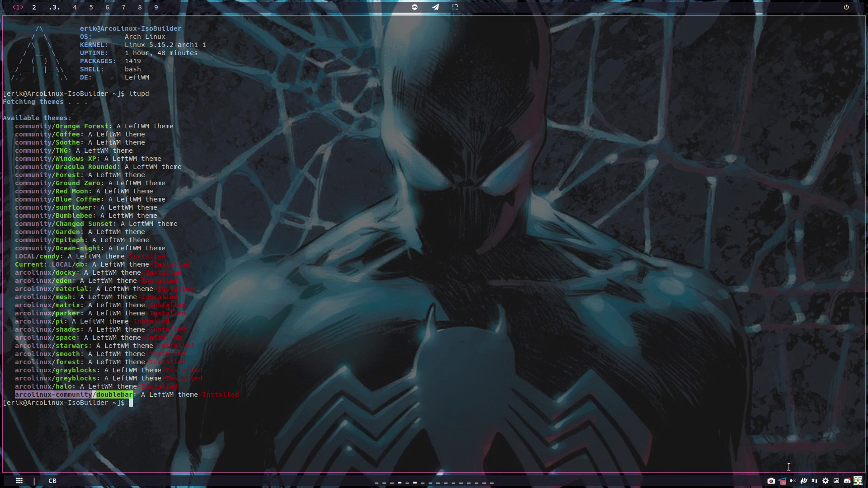
Quit Discord and the other background app beside the screenshot tool, and change the desktop wallpaper
right_click(784, 482)
click(723, 469)
right_click(847, 482)
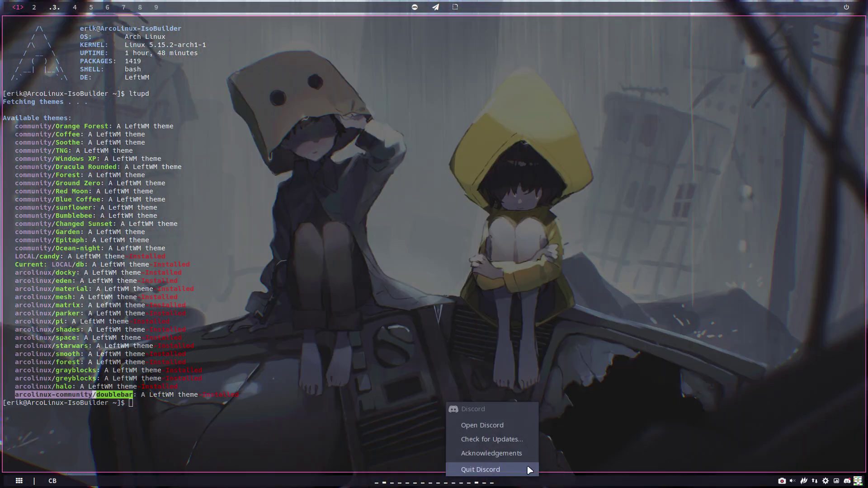
click(519, 469)
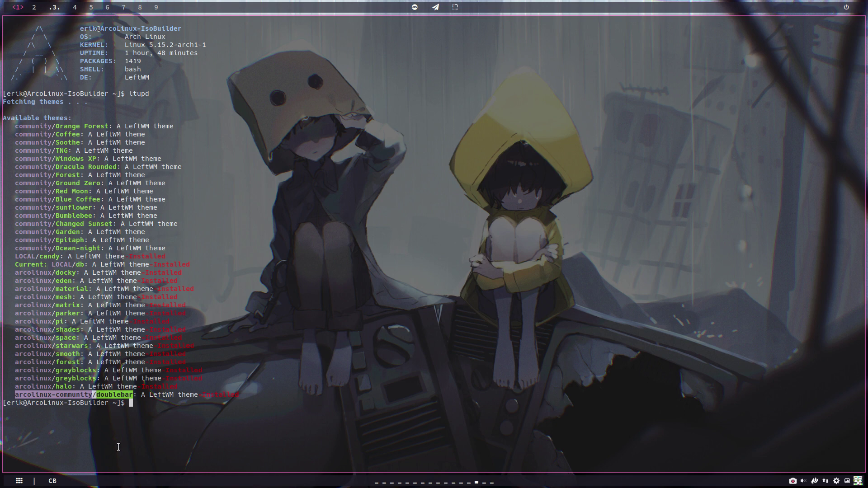
click(52, 482)
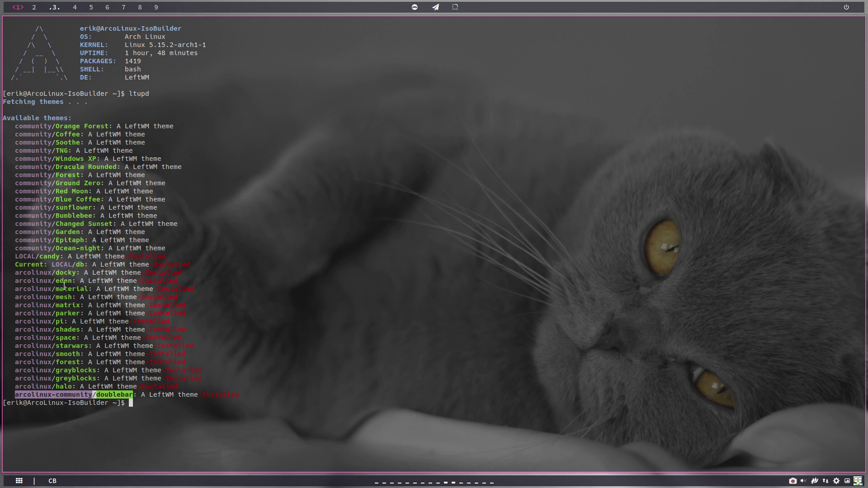
Examine the installed themes and the community themes in the ltupd list
drag(18, 256, 158, 385)
click(28, 268)
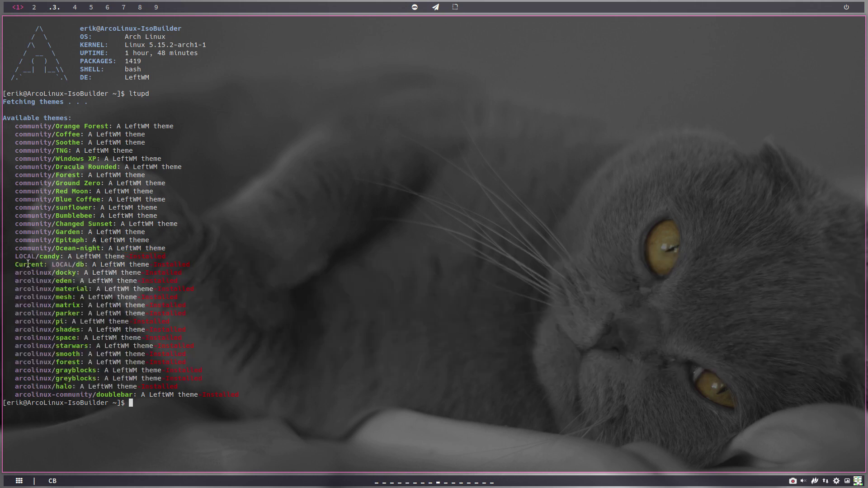
drag(166, 248, 3, 124)
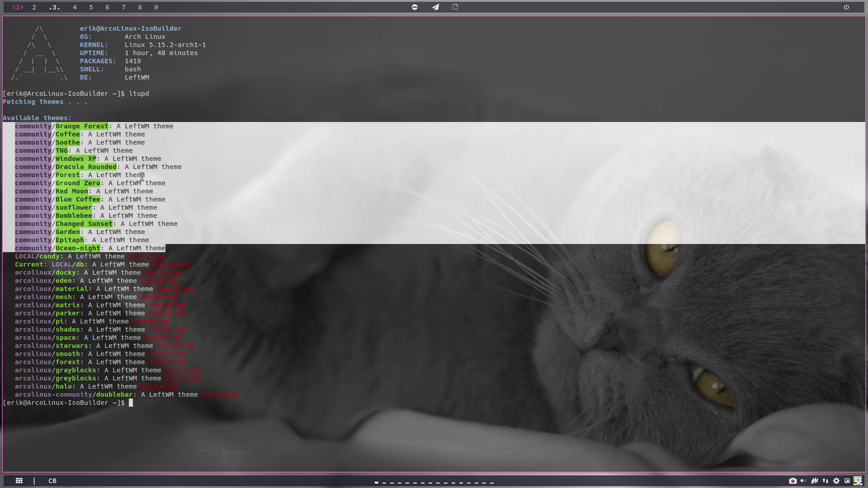
click(80, 361)
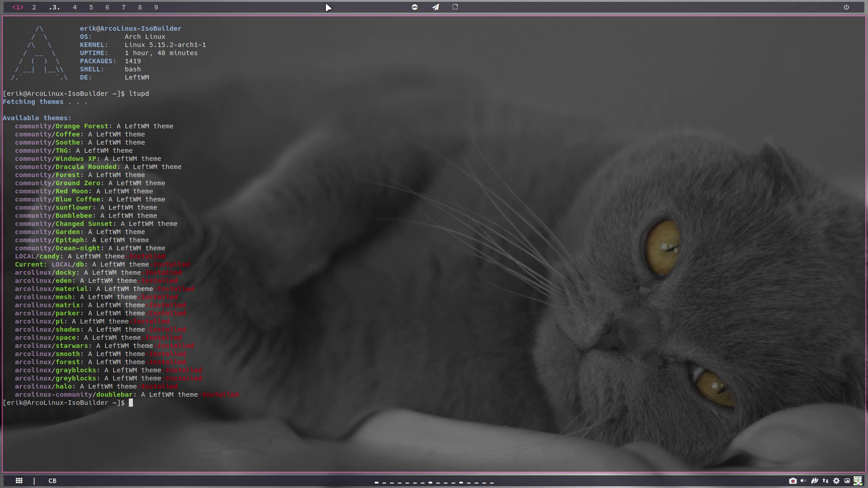
click(848, 8)
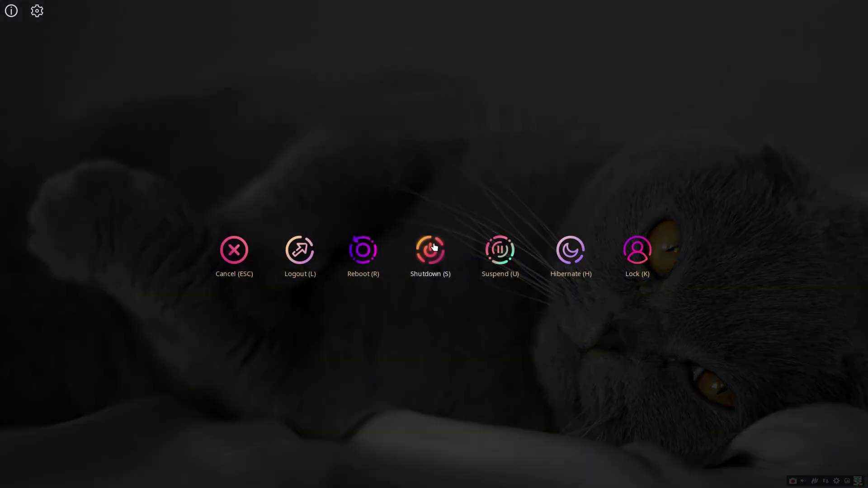
key(Escape)
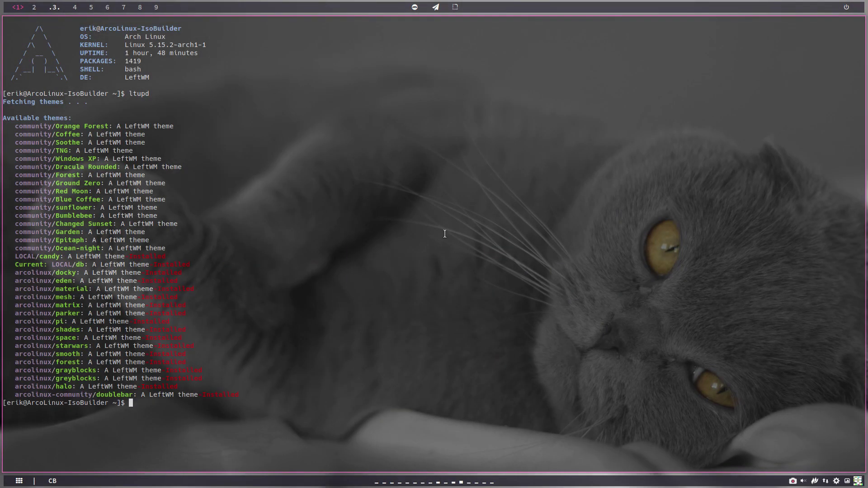
click(846, 8)
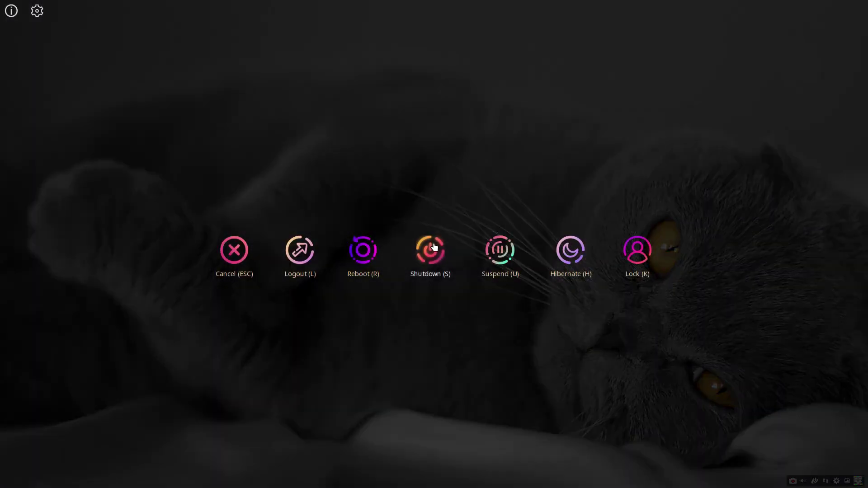
key(Escape)
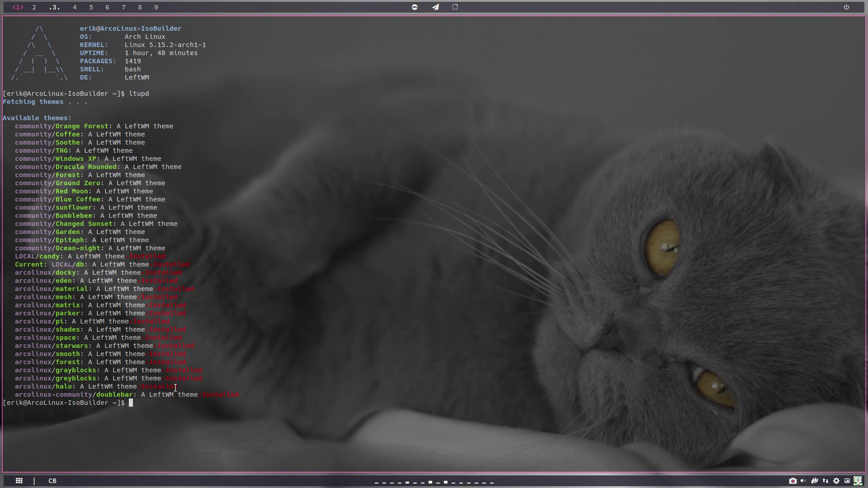
Close the terminal and open the themes folder inside the leftwm configuration folder in the file manager
drag(181, 387, 8, 273)
click(324, 205)
key(super+shift+q)
key(super+shift+Return)
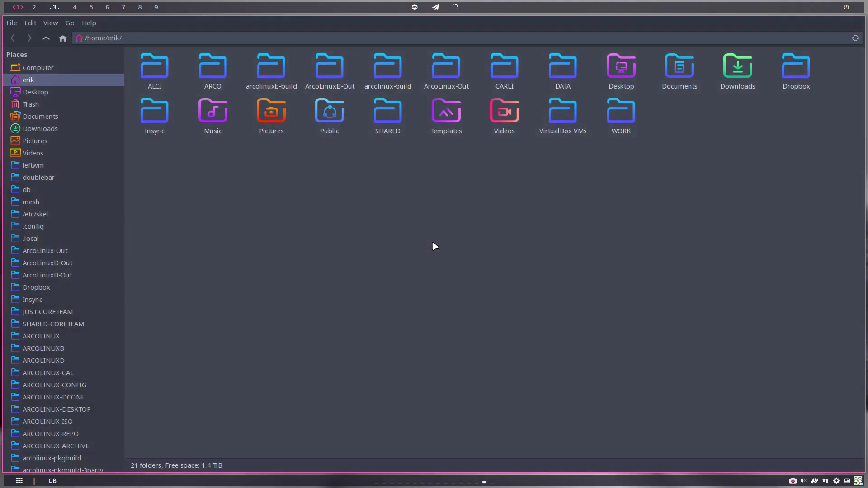
click(48, 167)
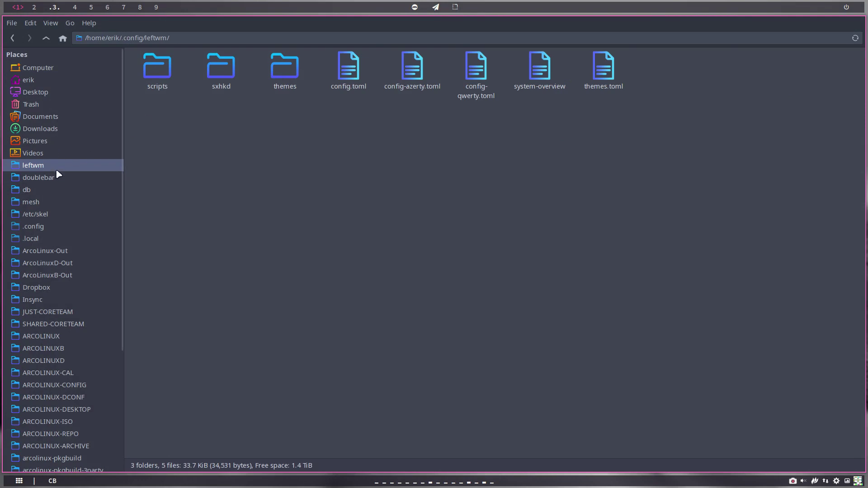
double_click(287, 72)
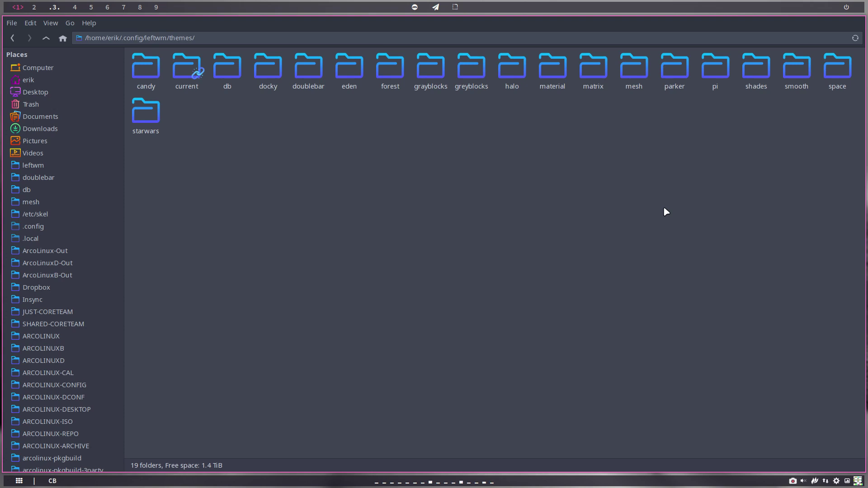
Duplicate the doublebar theme folder and rename the copy dbar
click(310, 75)
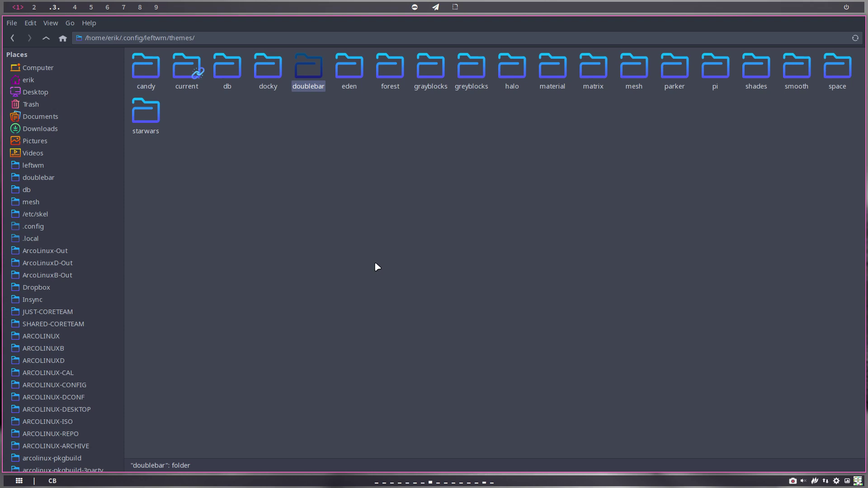
key(ctrl+c)
key(ctrl+v)
key(F2)
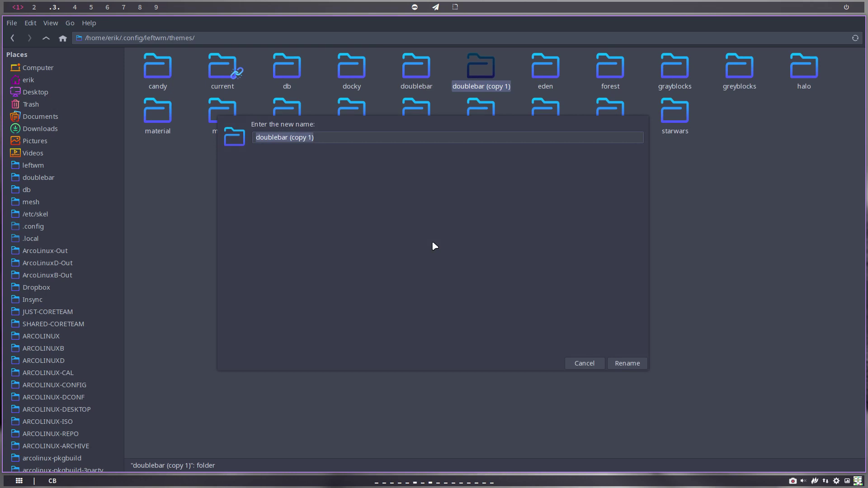
text(dbar)
key(Return)
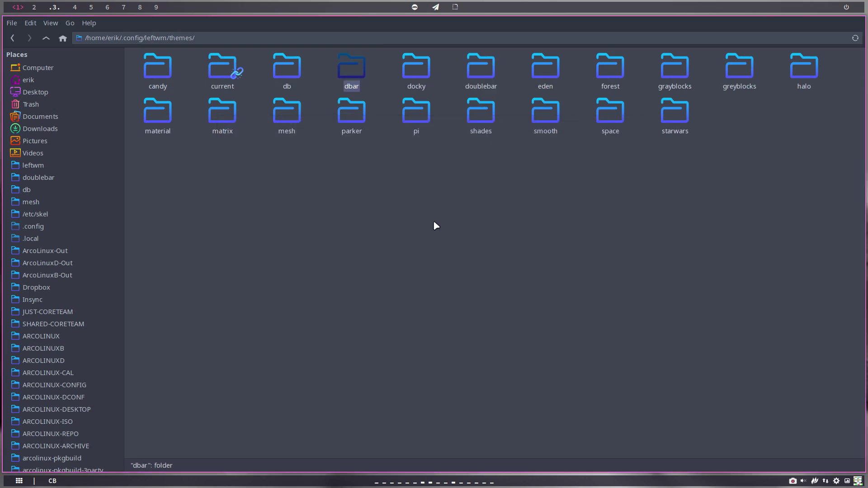
click(481, 72)
click(288, 74)
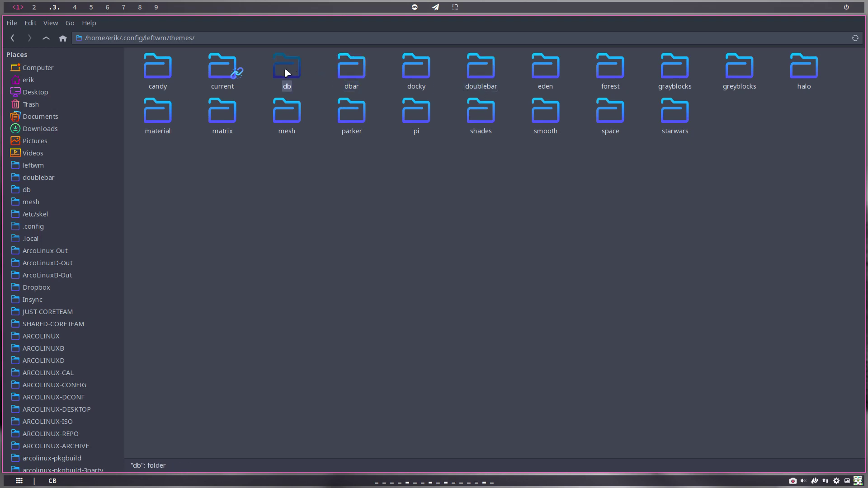
click(346, 69)
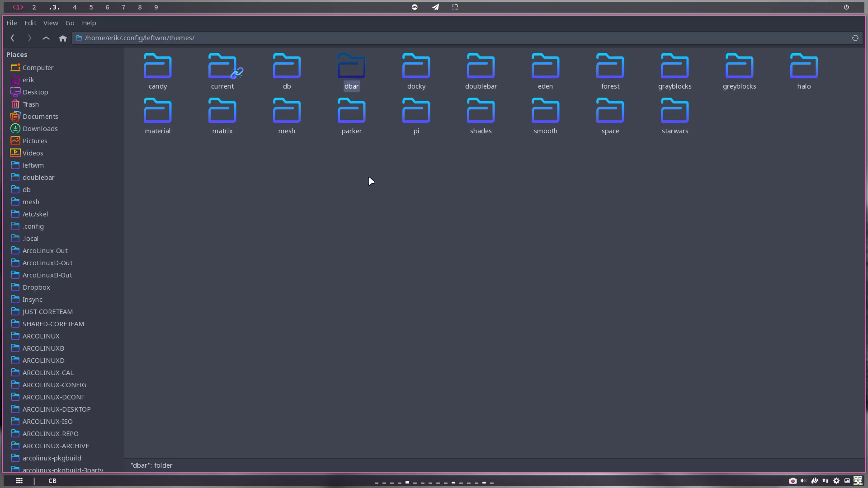
Open a terminal and list the themes again with ltupd to check for the dbar theme
key(super+Return)
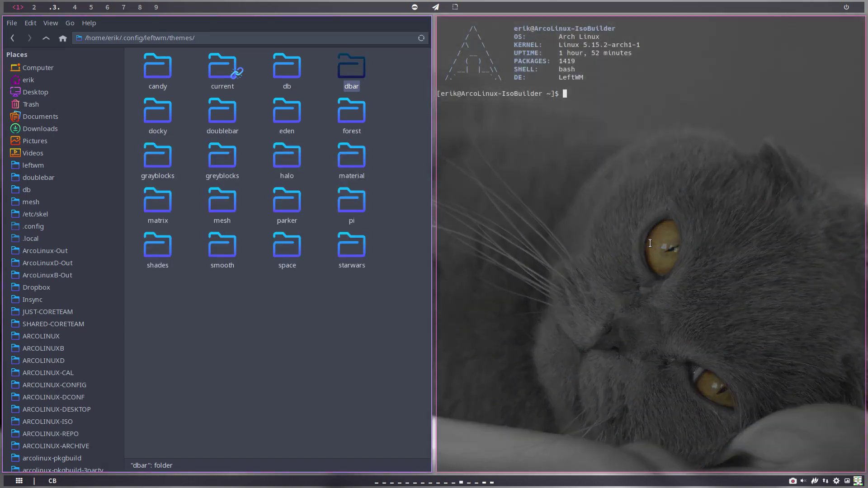
text(ltupd)
key(Return)
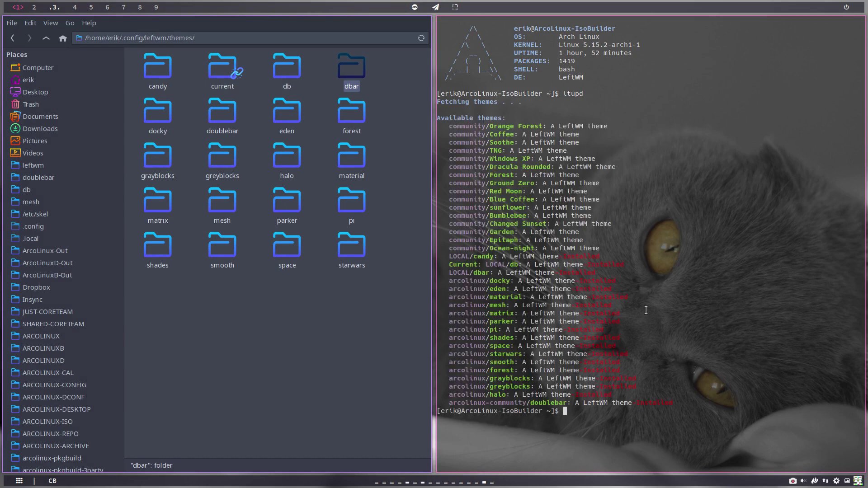
drag(473, 272, 490, 272)
Enlarge the terminal text and highlight the LOCAL/dbar entry in the theme list
key(ctrl+plus)
key(ctrl+plus)
key(ctrl+plus)
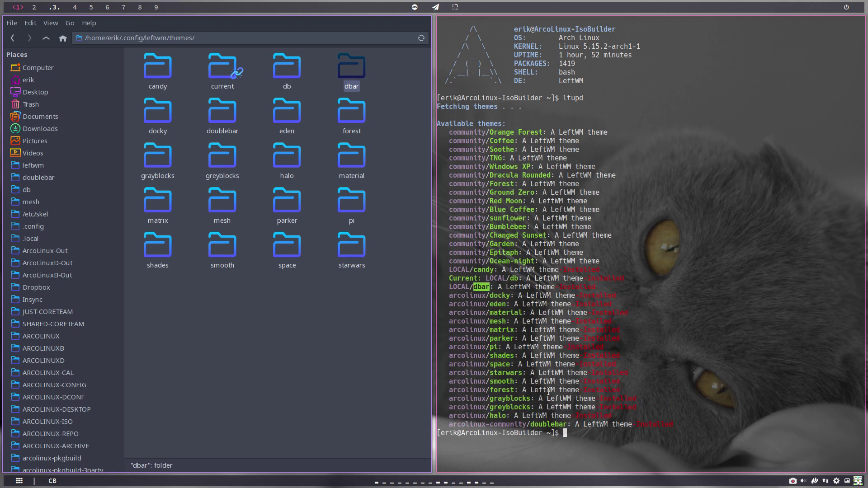
key(ctrl+plus)
key(ctrl+plus)
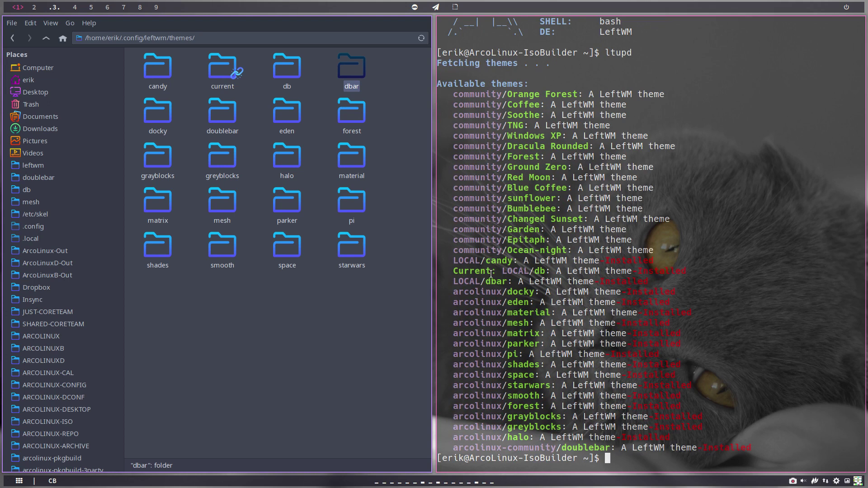
drag(484, 279, 524, 281)
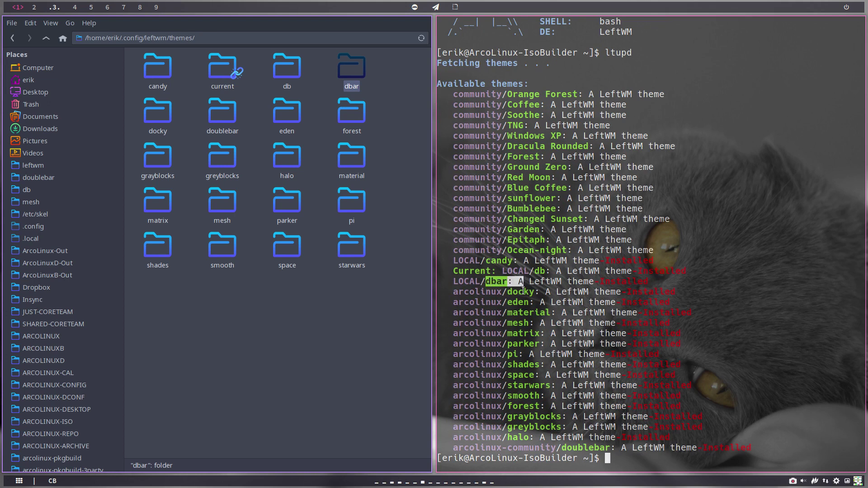
Apply the dbar theme with the command lta dbar
text(lta)
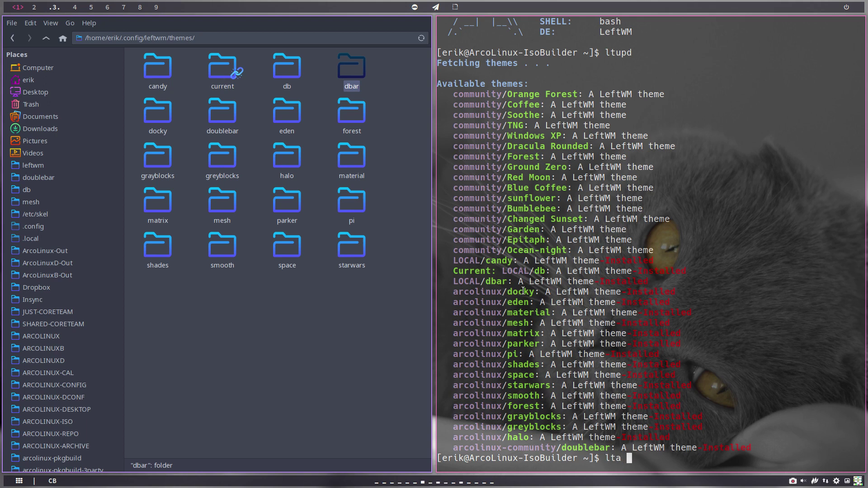
text(dbar)
key(Return)
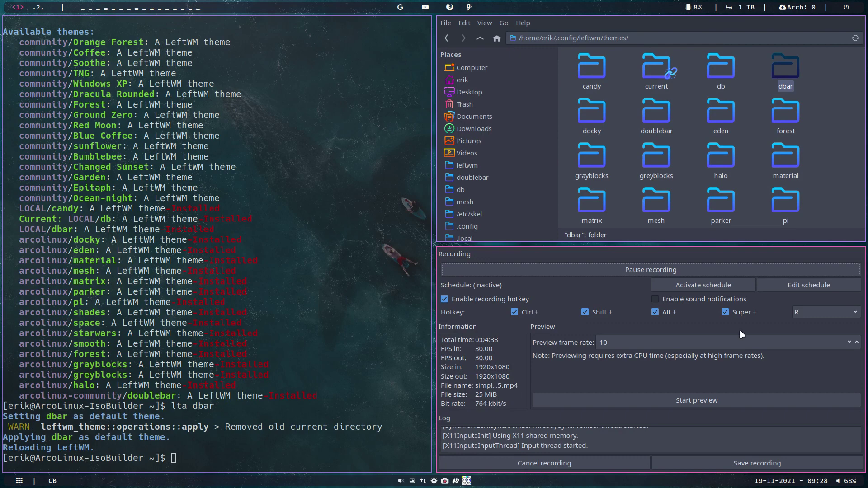
Move the screen recorder window off this screen and close the terminal
drag(674, 248, 867, 251)
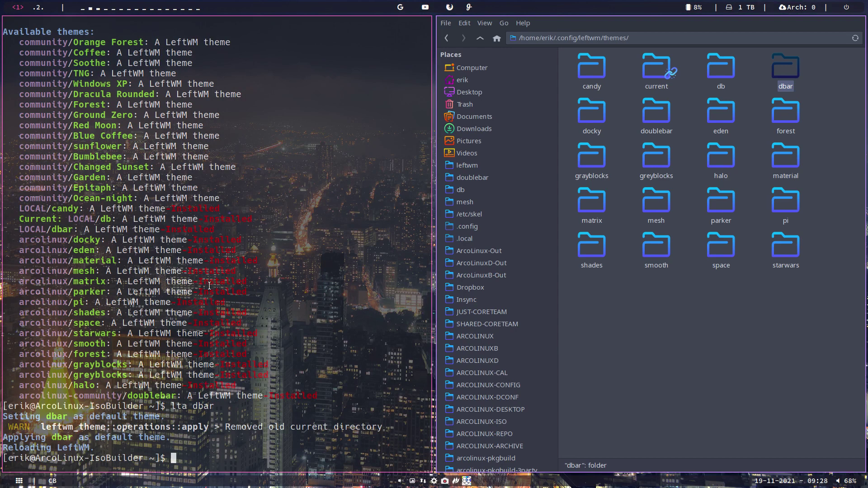
key(super+q)
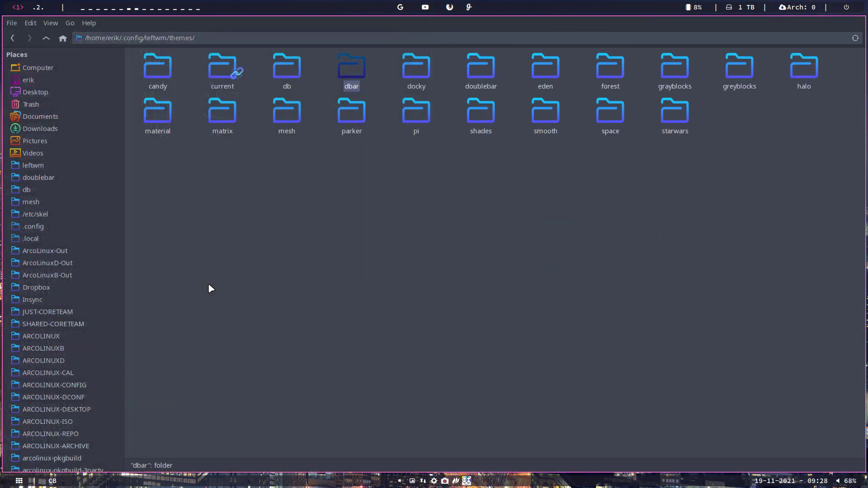
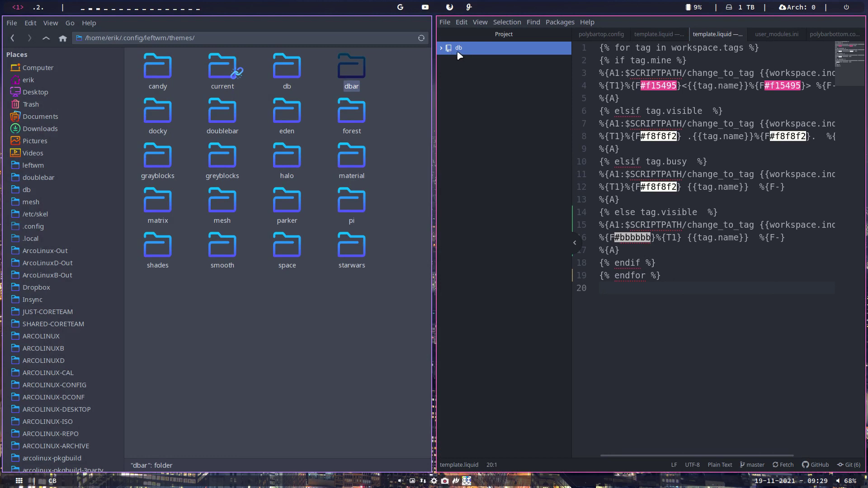
Add the dbar folder to the text editor's project and open polybarbottom.config from its polybar folder
drag(338, 69, 488, 170)
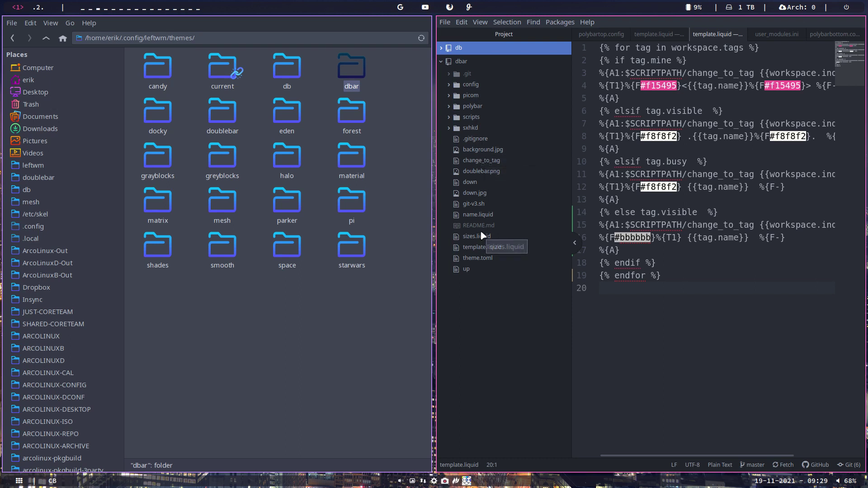
click(466, 108)
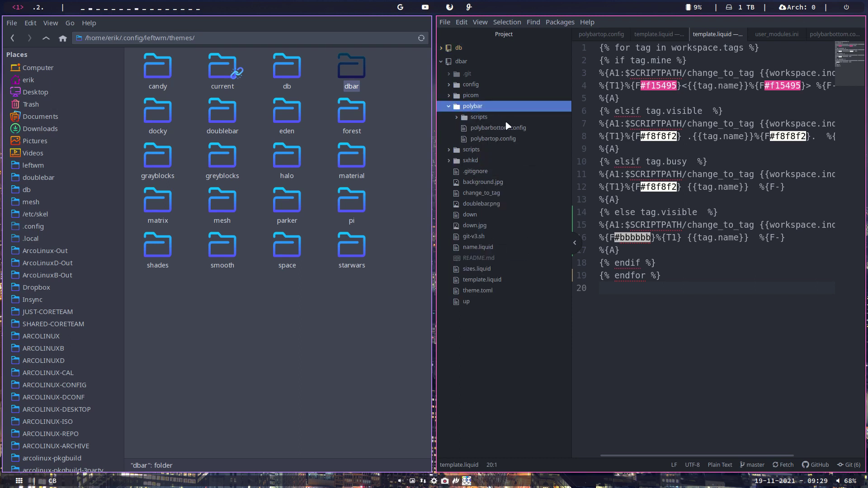
click(507, 128)
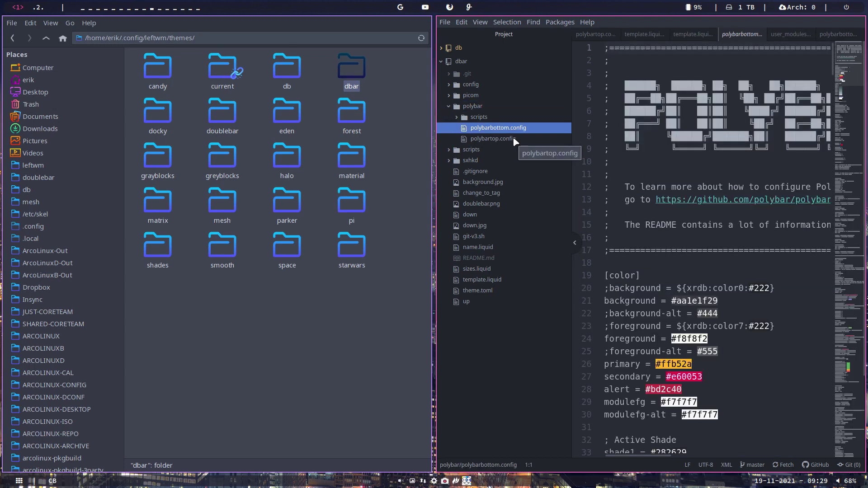
Search the editor's installable packages for "pigmen" and close the settings again
double_click(688, 338)
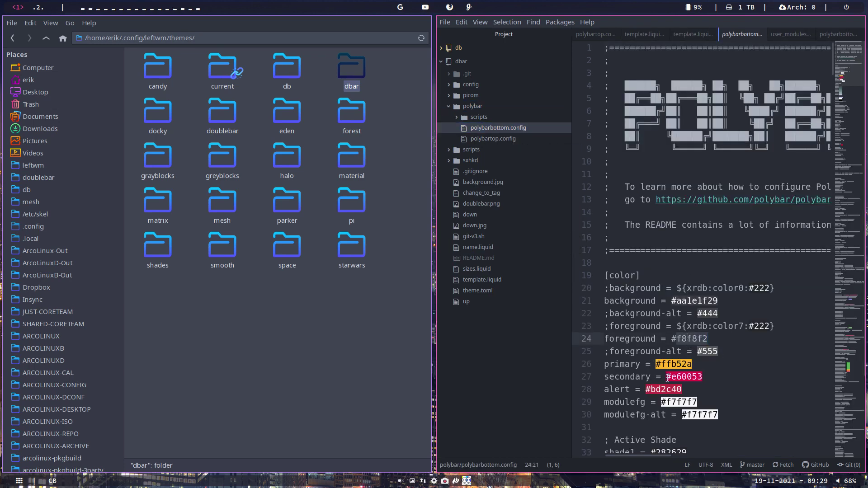
click(557, 23)
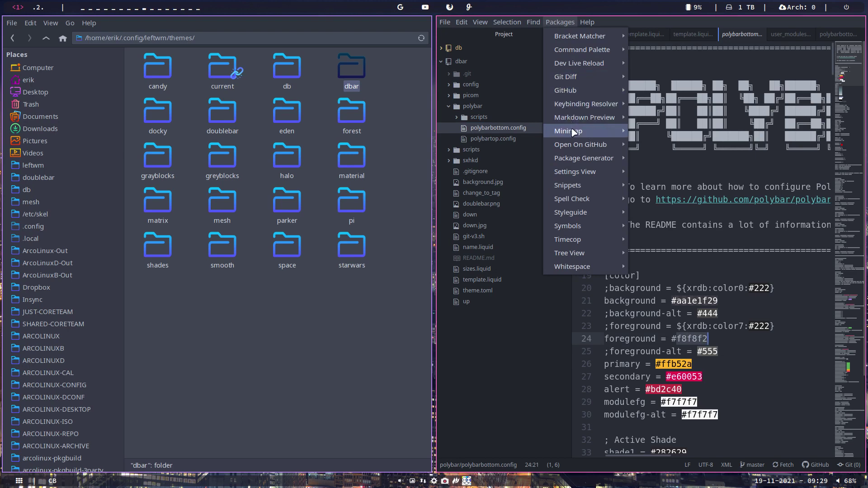
mouse_move(622, 174)
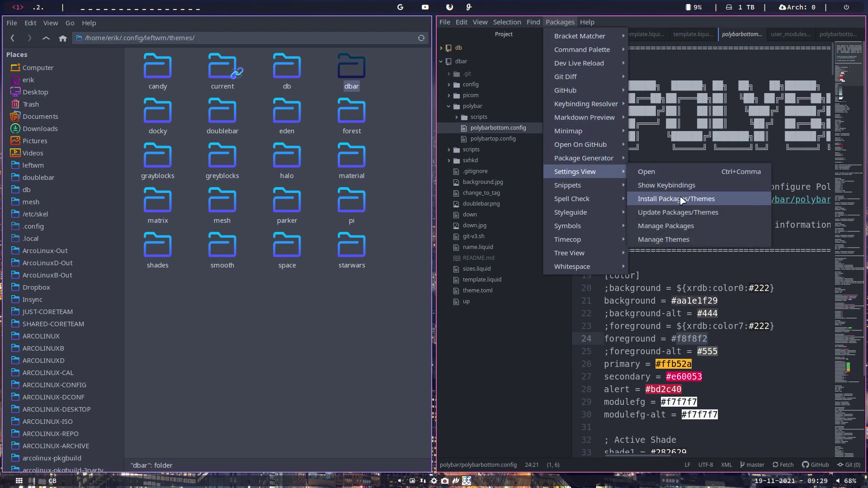
click(683, 200)
click(715, 119)
text(pgi)
key(BackSpace)
key(BackSpace)
text(igmen)
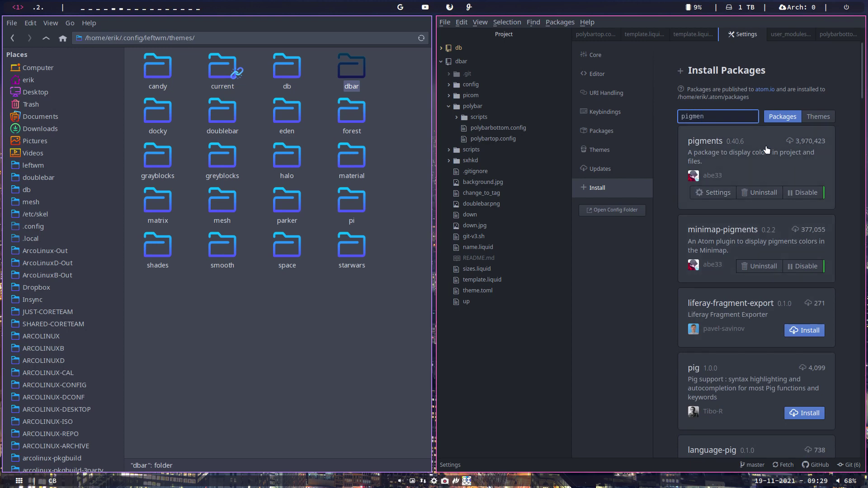
click(759, 35)
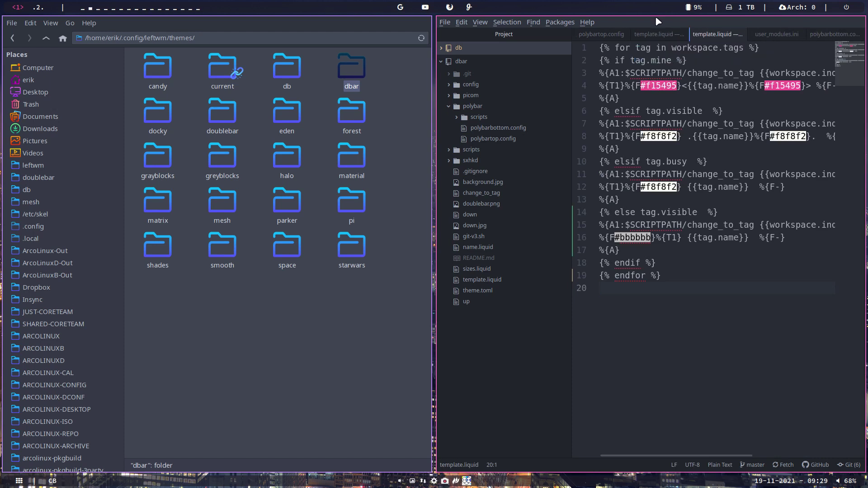
Set both colour codes on line 4, under tag.mine, of the db theme's template.liquid to #ff0000 and save the file
click(660, 85)
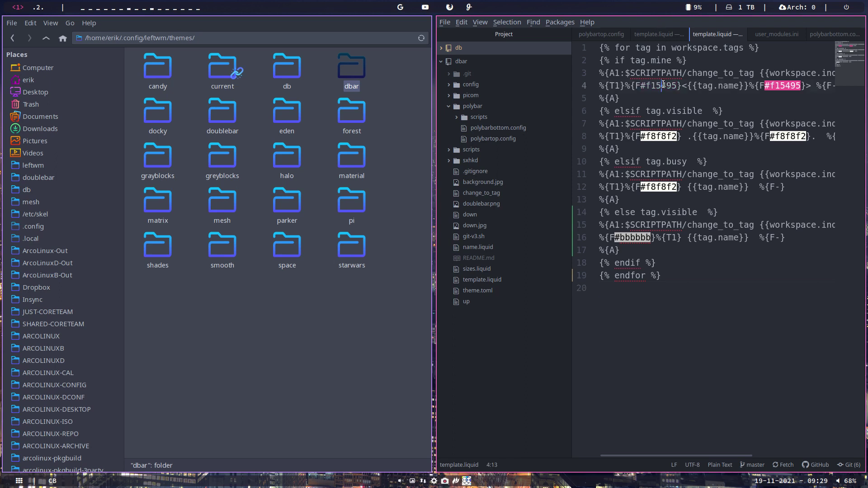
drag(646, 84, 676, 83)
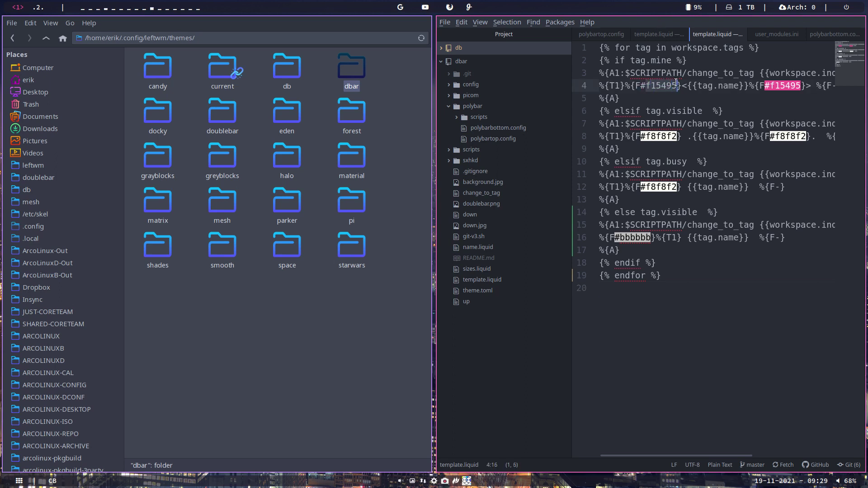
text(ff)
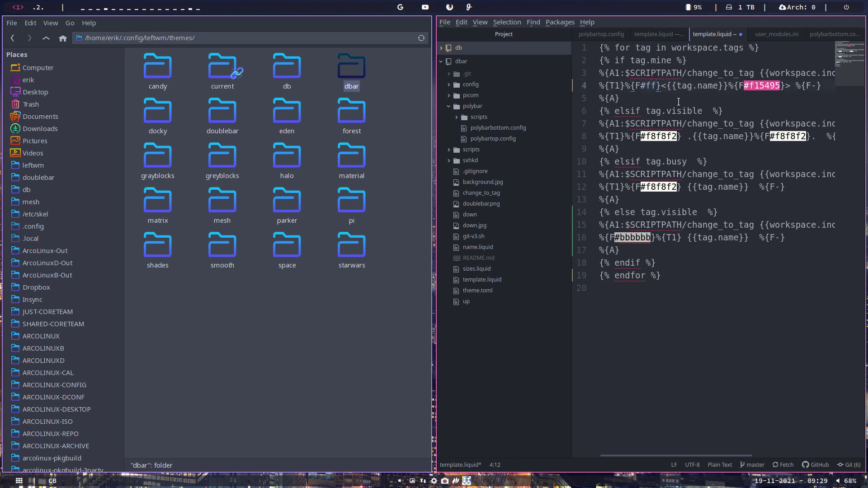
text(0000)
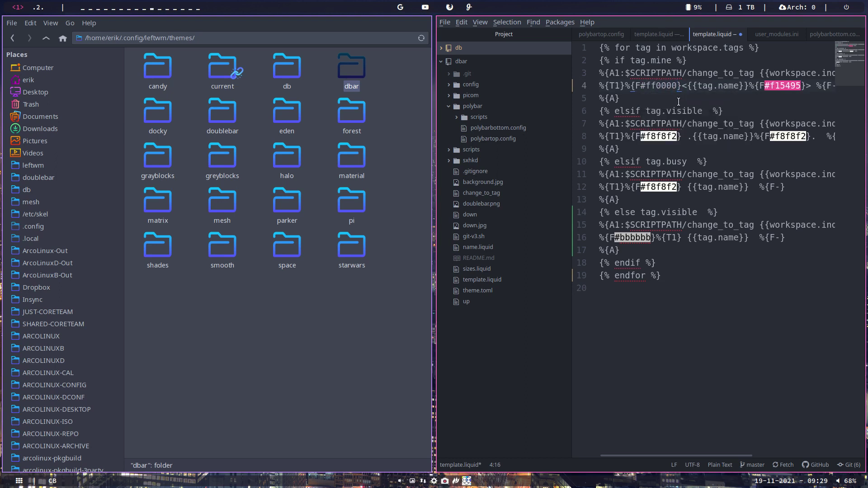
key(ctrl+s)
double_click(785, 84)
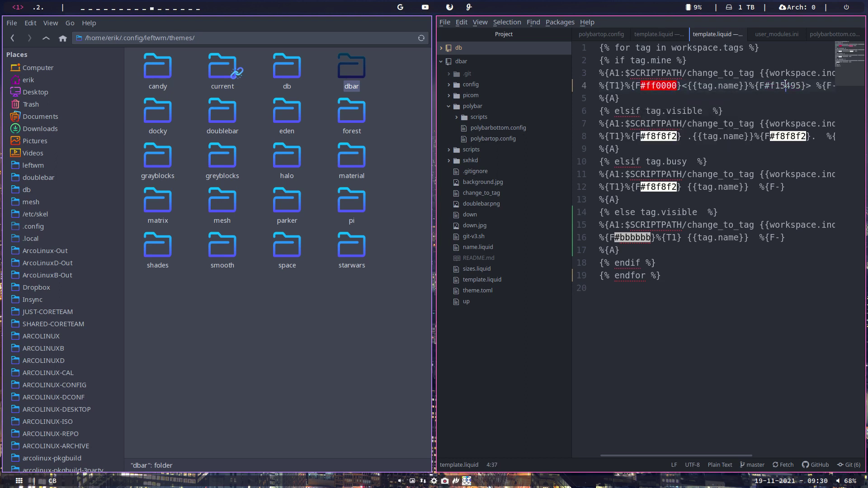
text(ff000)
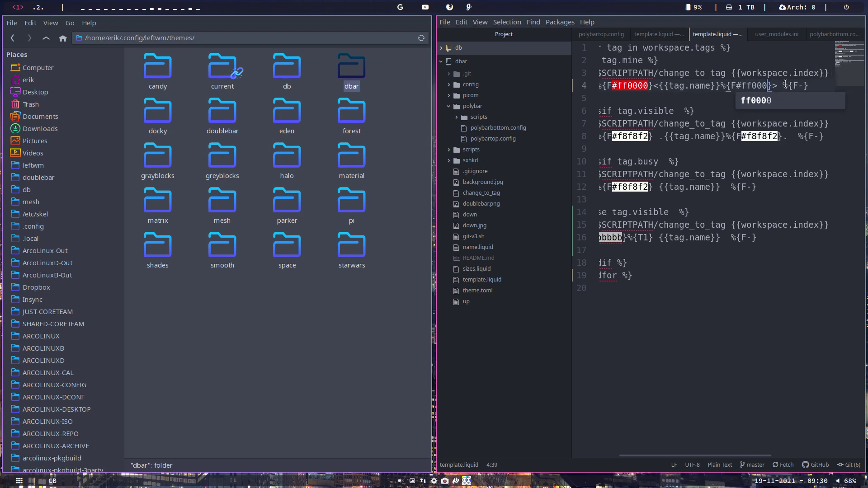
text(0)
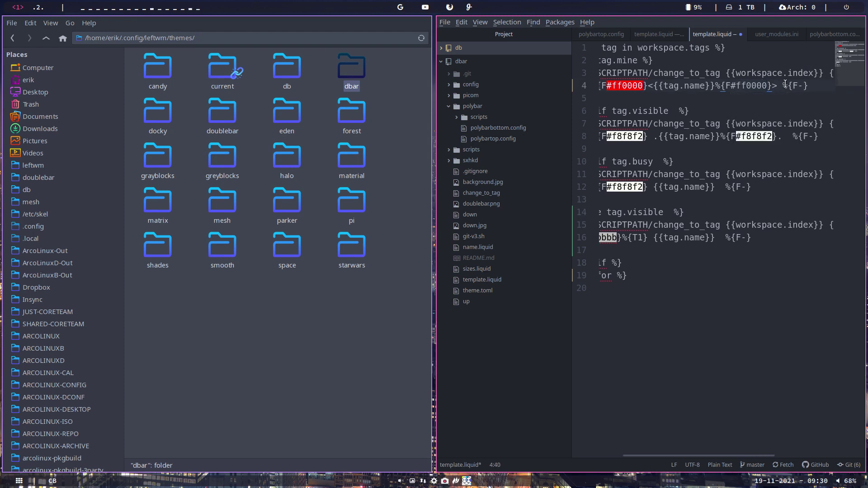
key(ctrl+s)
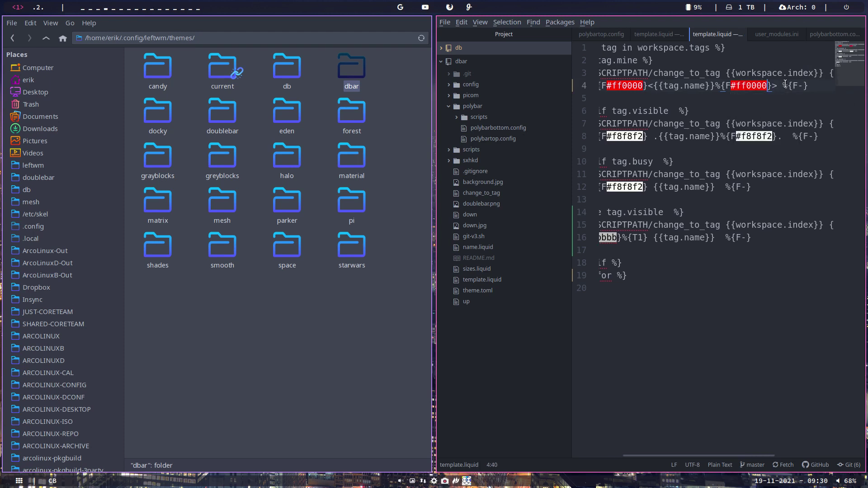
Reload the window manager, switch to workspace 2 to check the tag colours, and return to workspace 1
key(super+shift+r)
click(662, 385)
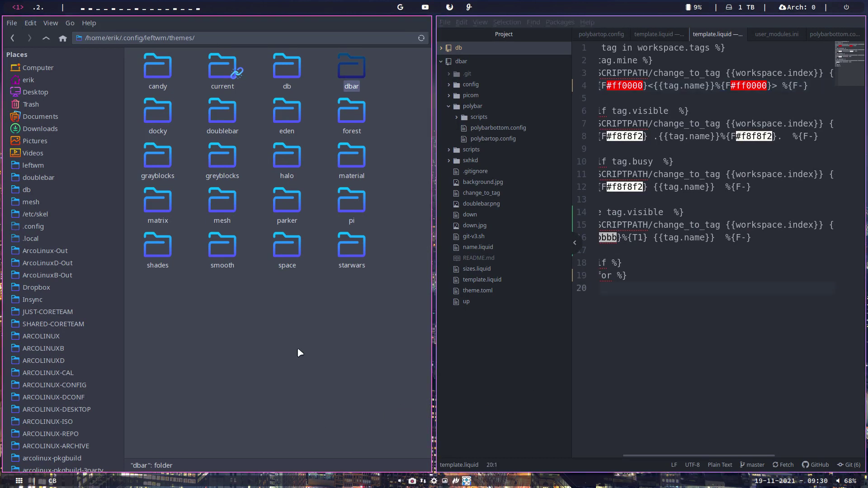
click(39, 8)
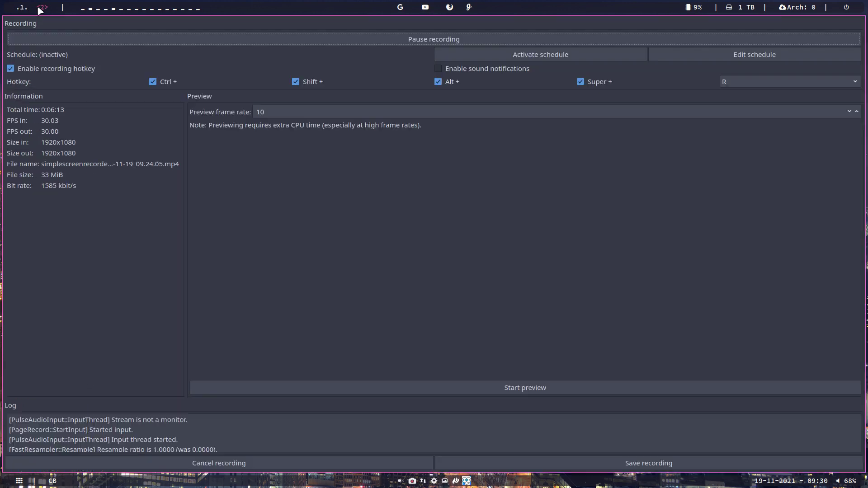
click(24, 9)
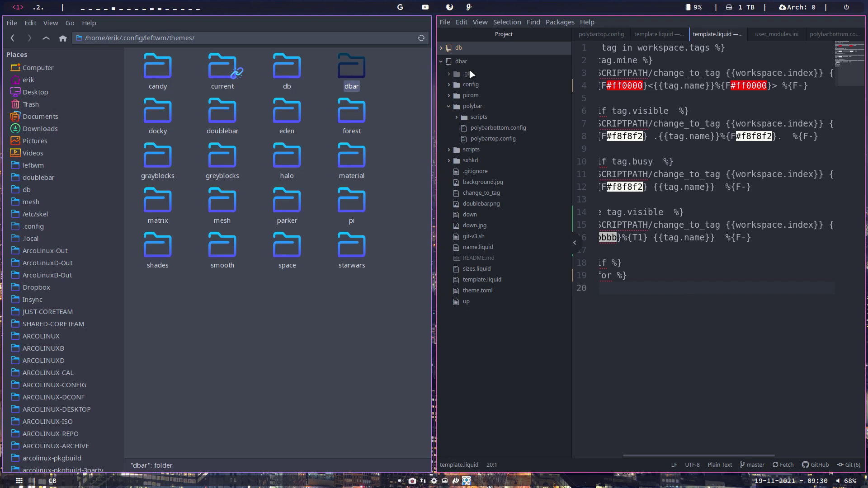
Open template.liquid from the dbar project folder and examine its tag colours
click(494, 139)
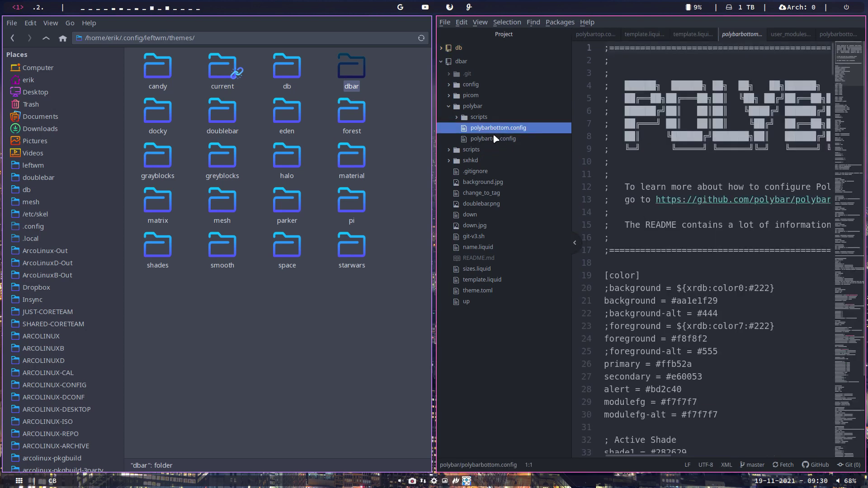
click(495, 279)
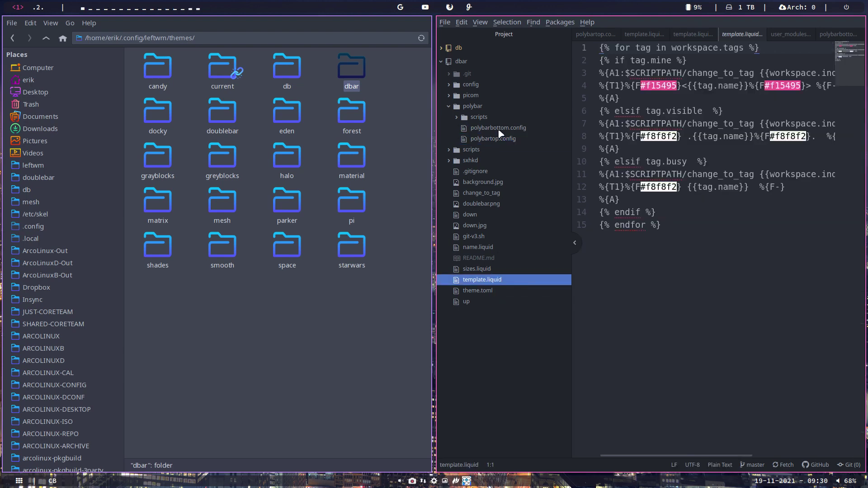
click(442, 62)
click(442, 62)
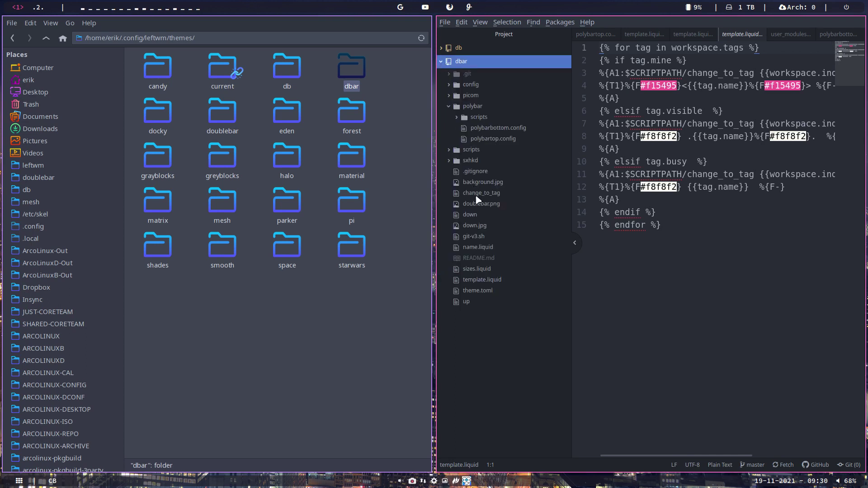
click(489, 280)
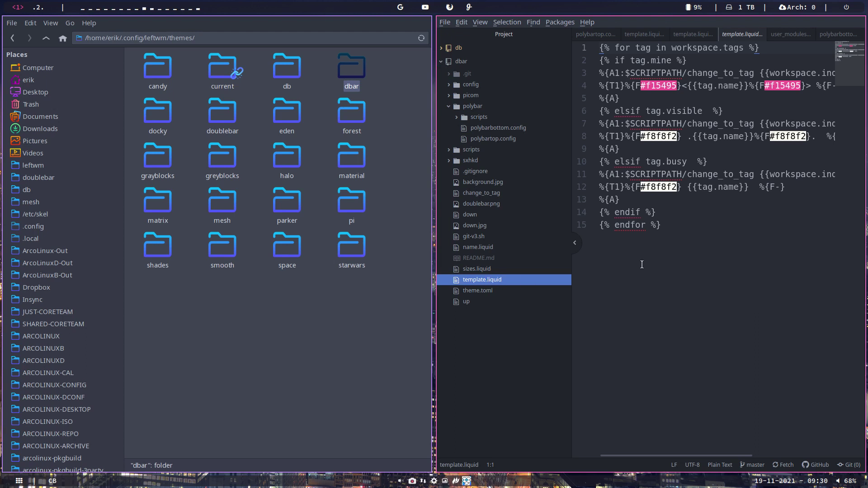
click(781, 244)
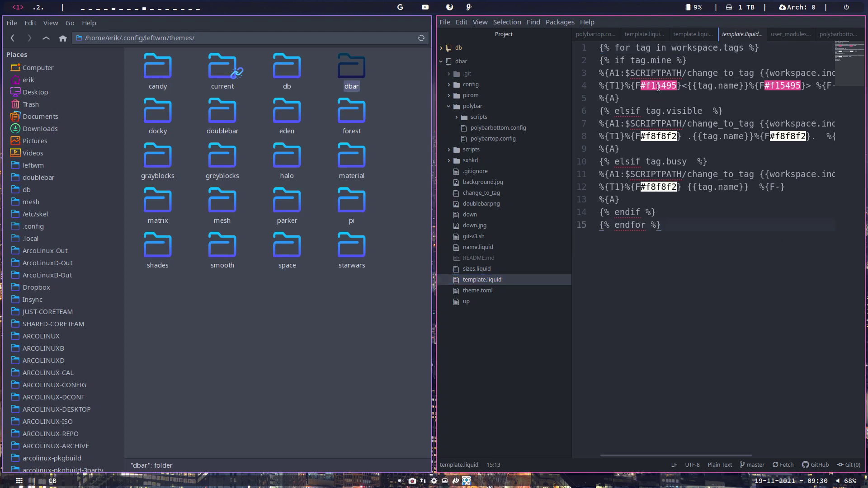
Undo the #ff0000 colour edits in the db theme's template.liquid, save it, and reload the window manager
click(689, 35)
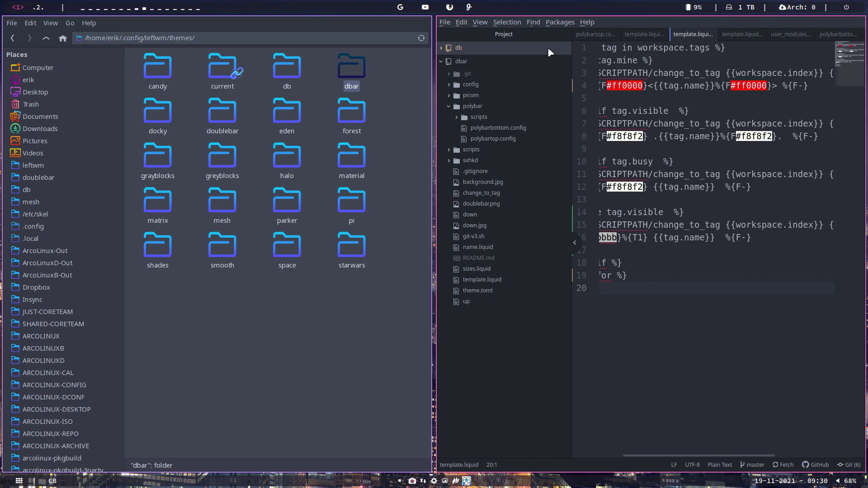
click(691, 143)
key(ctrl+z)
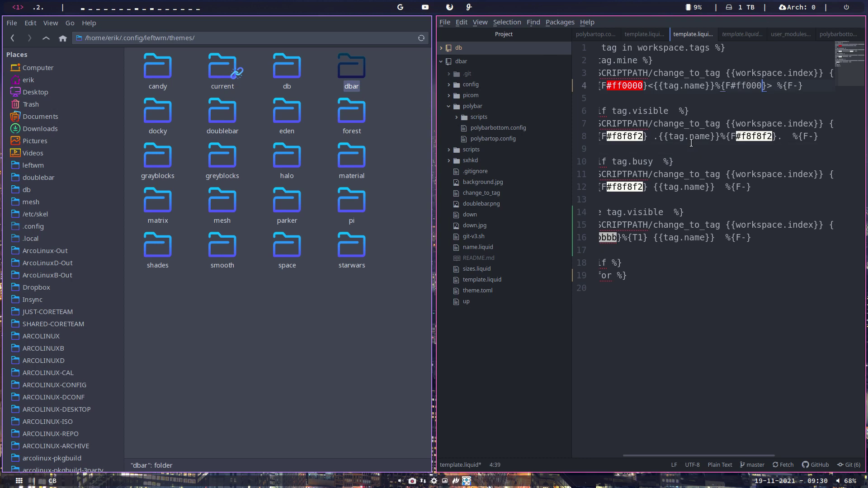
key(ctrl+z)
key(ctrl+z)
key(ctrl+z)
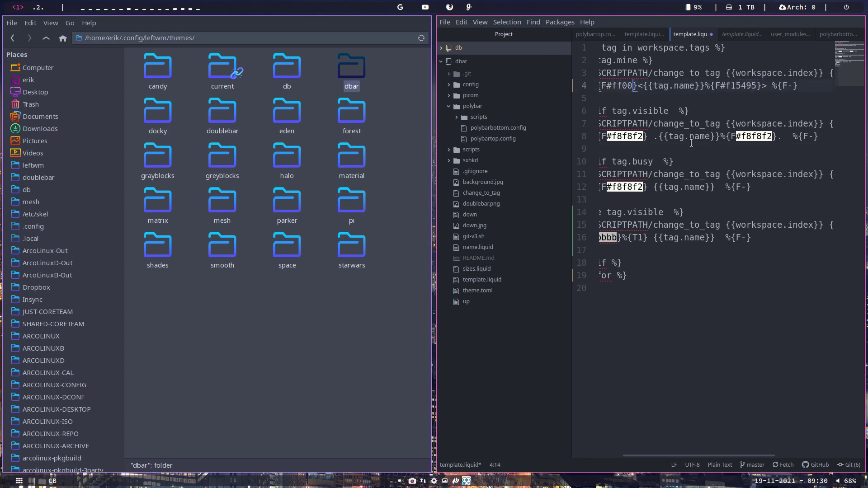
key(ctrl+z)
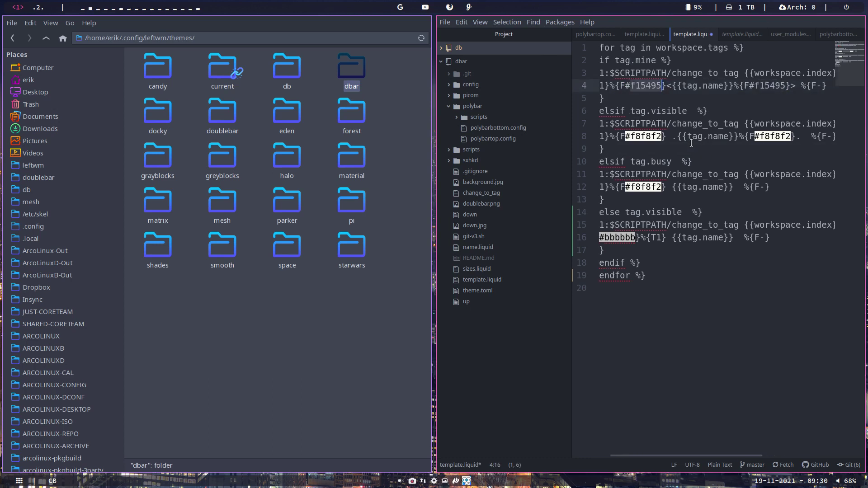
key(ctrl+z)
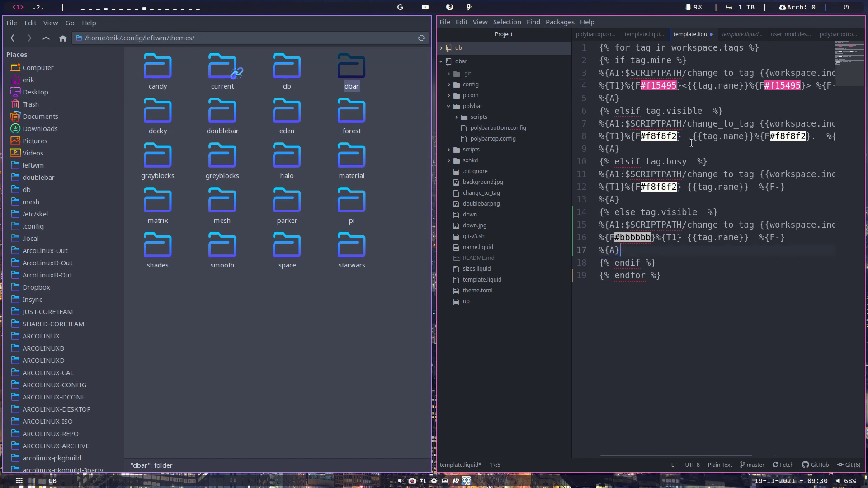
key(ctrl+z)
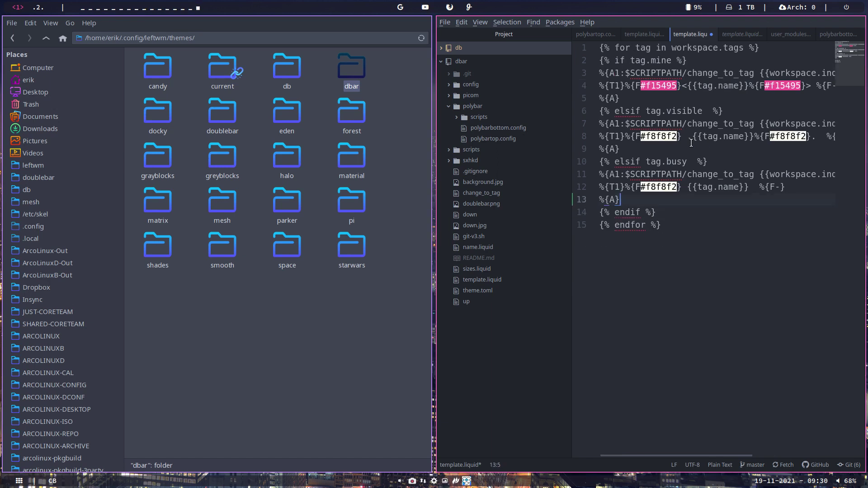
key(ctrl+shift+z)
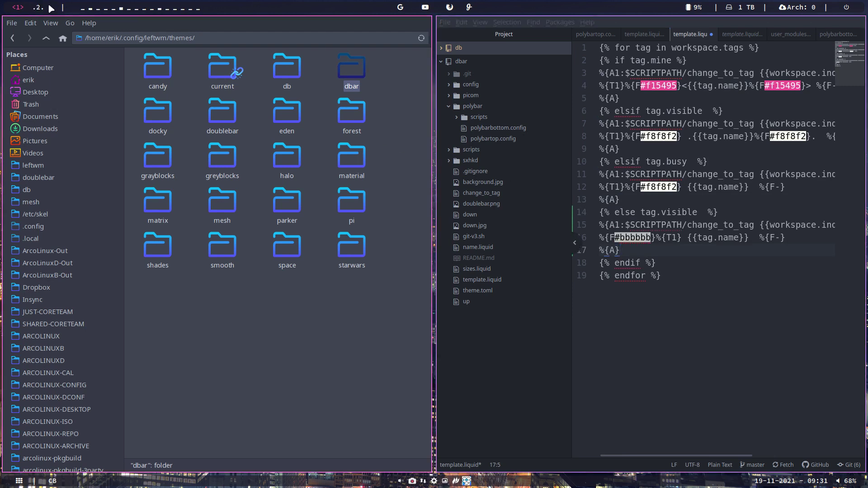
click(665, 285)
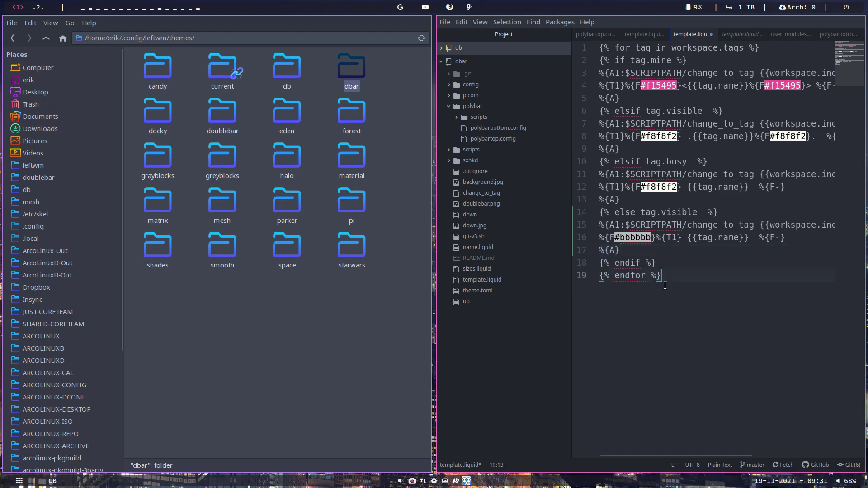
key(ctrl+s)
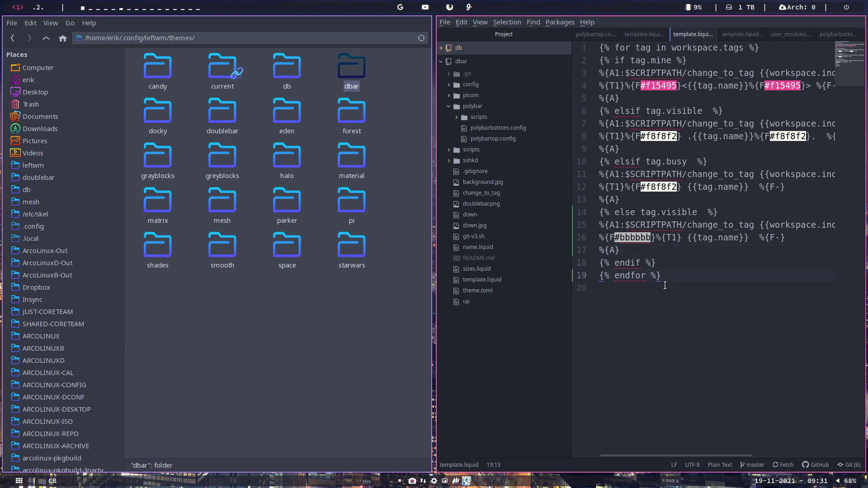
key(super+shift+r)
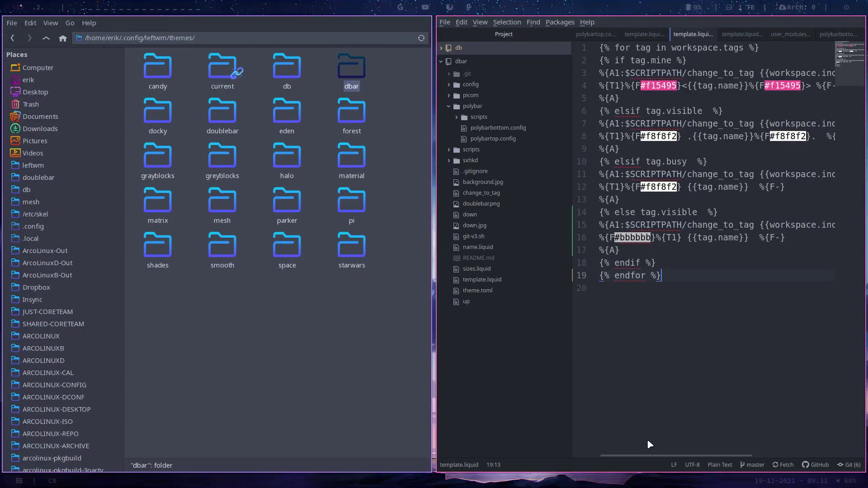
Remove the db folder from the project and close all open file tabs
right_click(466, 48)
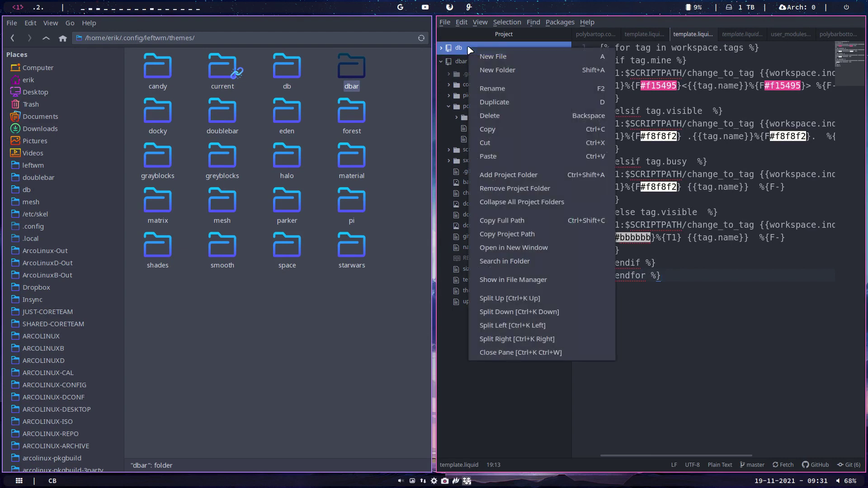
click(538, 188)
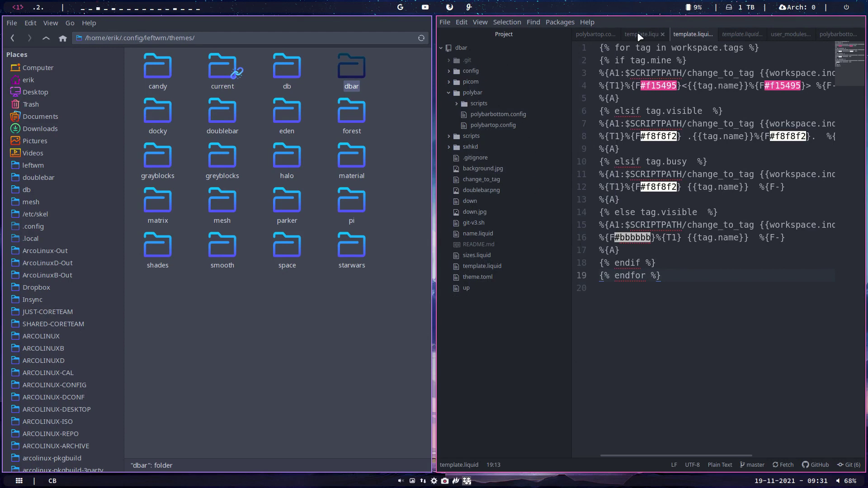
click(614, 35)
click(614, 35)
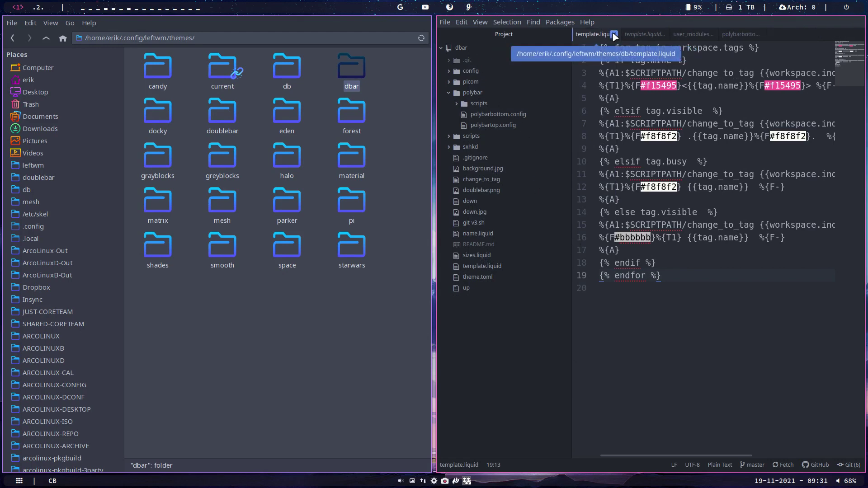
click(614, 34)
click(613, 34)
click(613, 34)
click(613, 35)
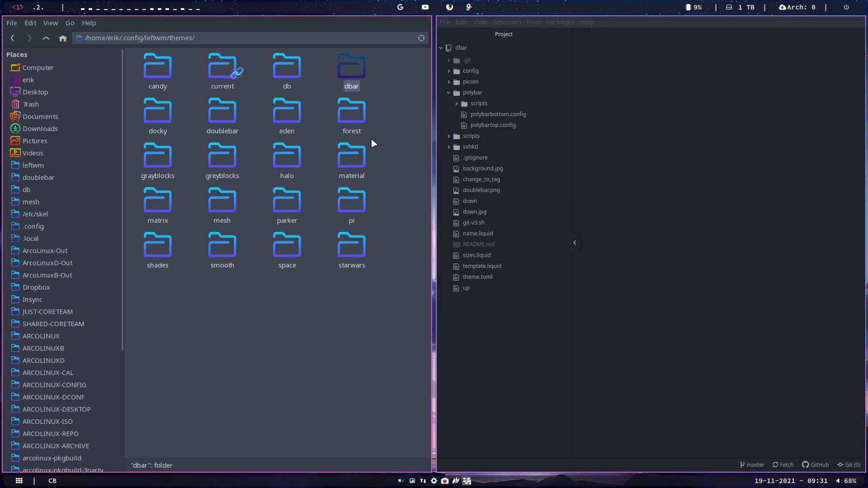
Open the dbar theme's theme.toml, set border_width to 1, and save the file
click(484, 274)
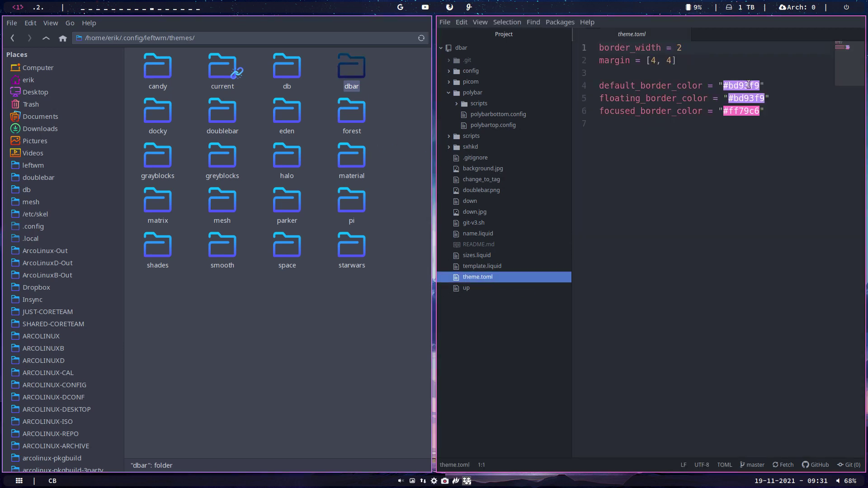
click(729, 84)
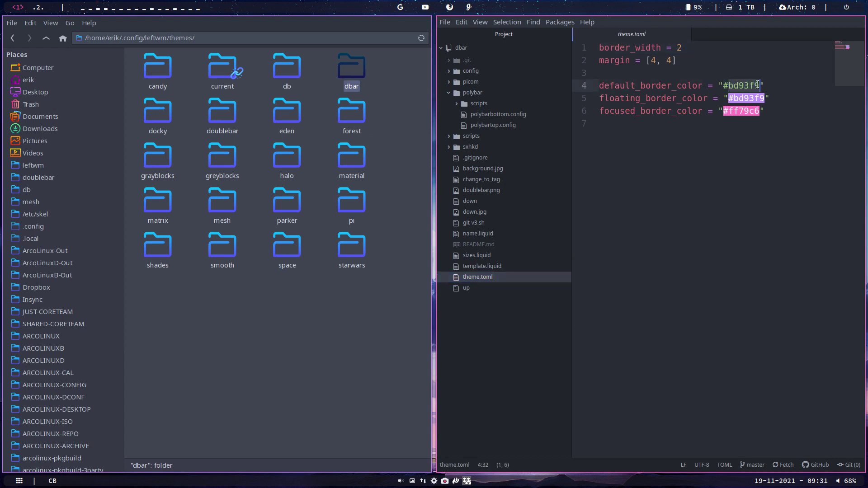
click(757, 205)
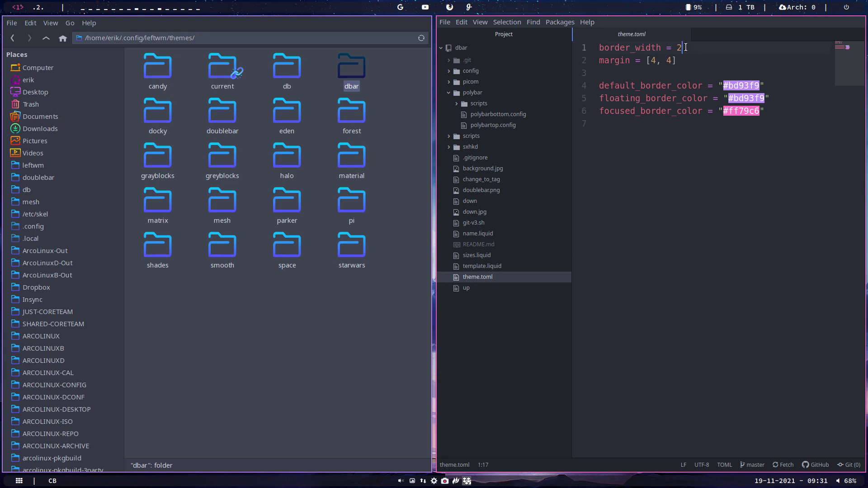
key(BackSpace)
text(1)
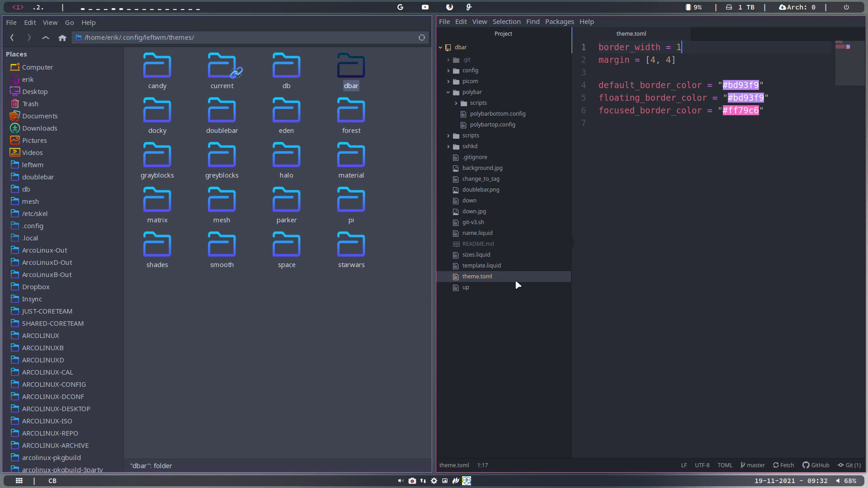
Open the up script and read through its keybinding, autostart, picom, background and main bar sections
click(475, 287)
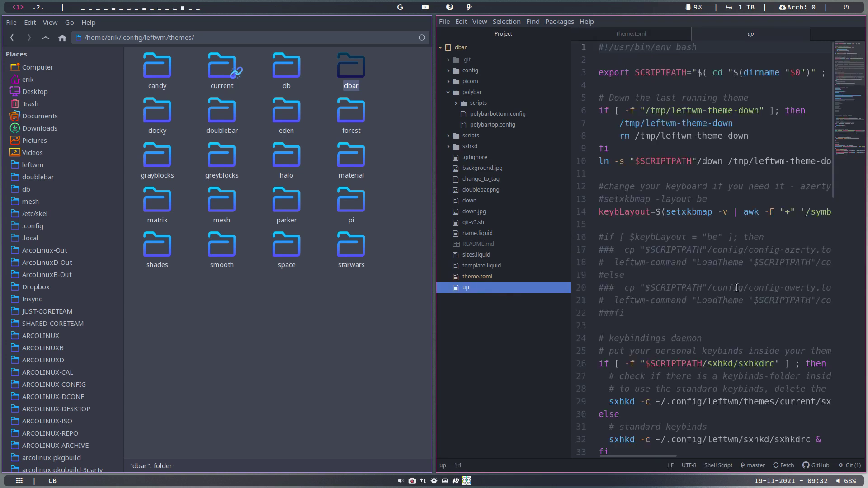
scroll(725, 321, down, 6)
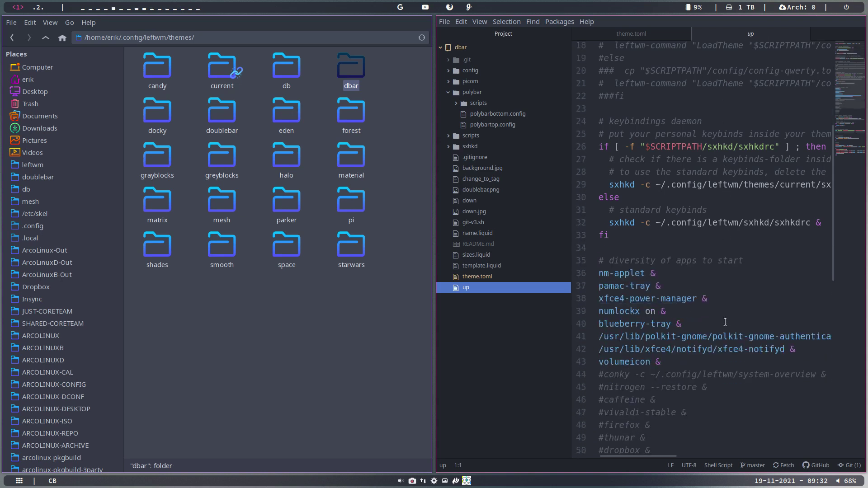
scroll(725, 322, down, 2)
scroll(724, 322, down, 7)
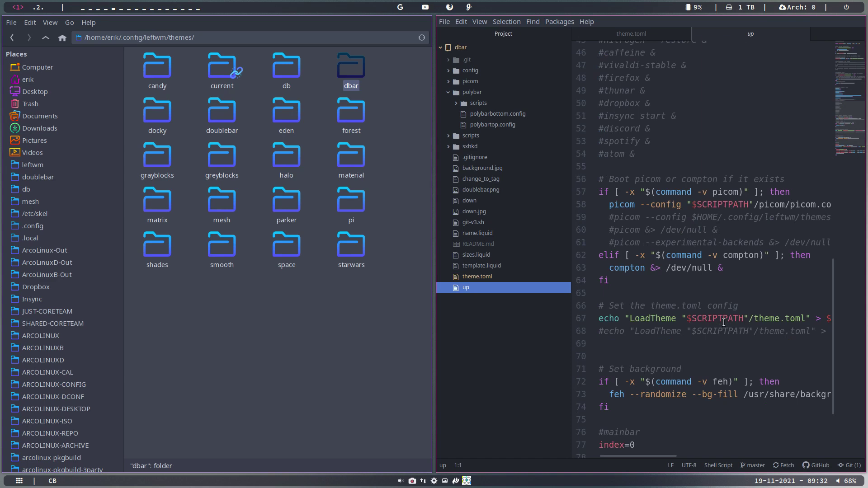
scroll(724, 321, down, 3)
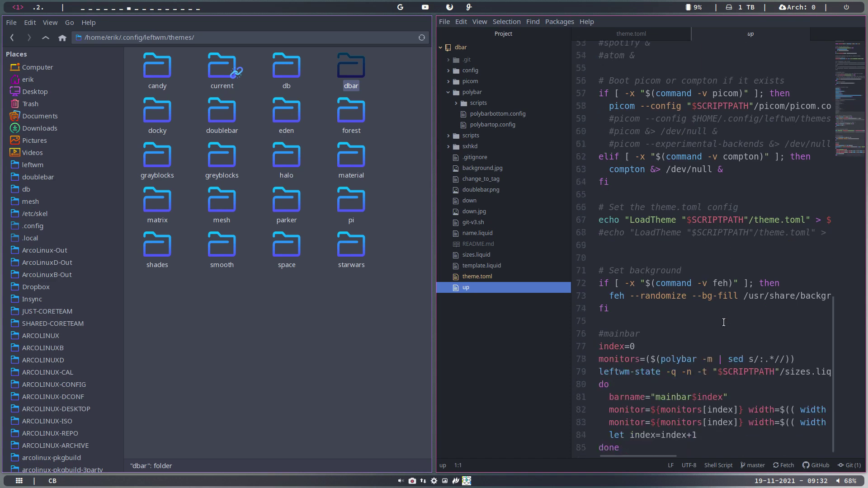
scroll(723, 322, up, 17)
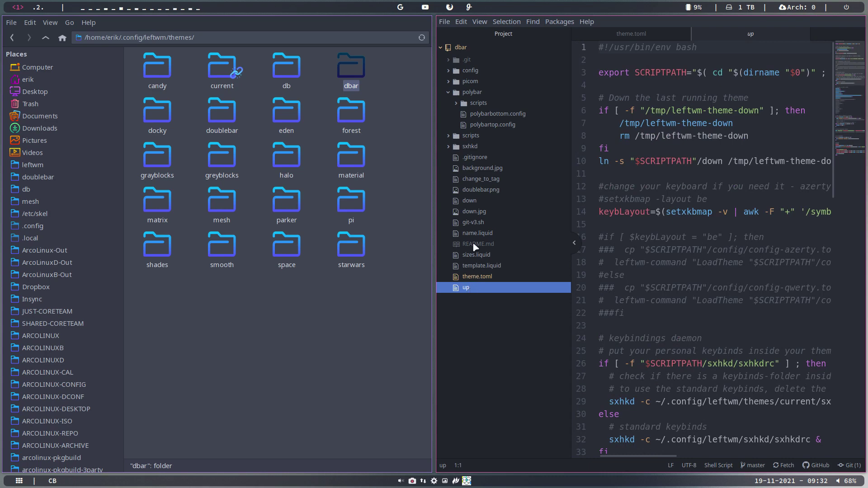
Open polybartop.config and polybarbottom.config from the polybar folder, and return to polybartop.config to examine its colour definitions
click(486, 125)
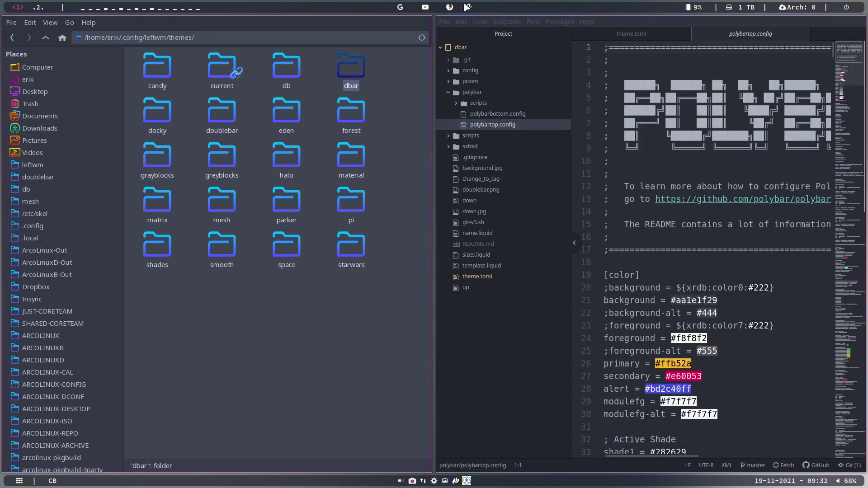
click(497, 114)
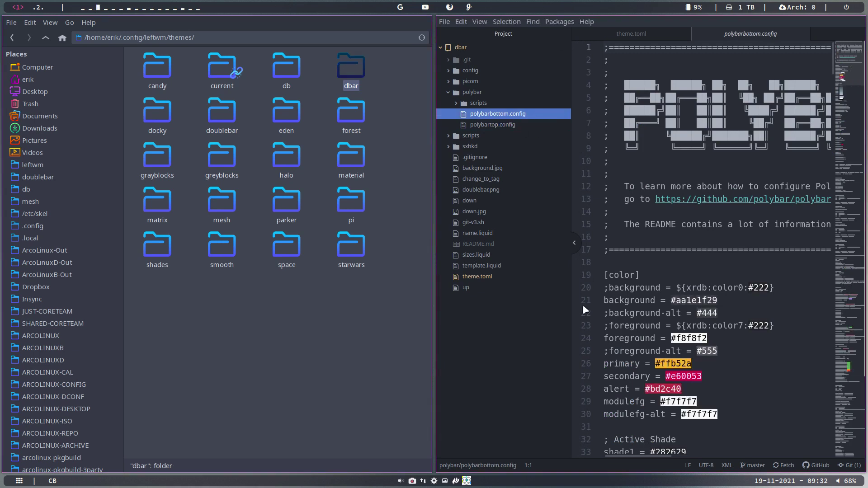
click(495, 126)
scroll(692, 326, down, 6)
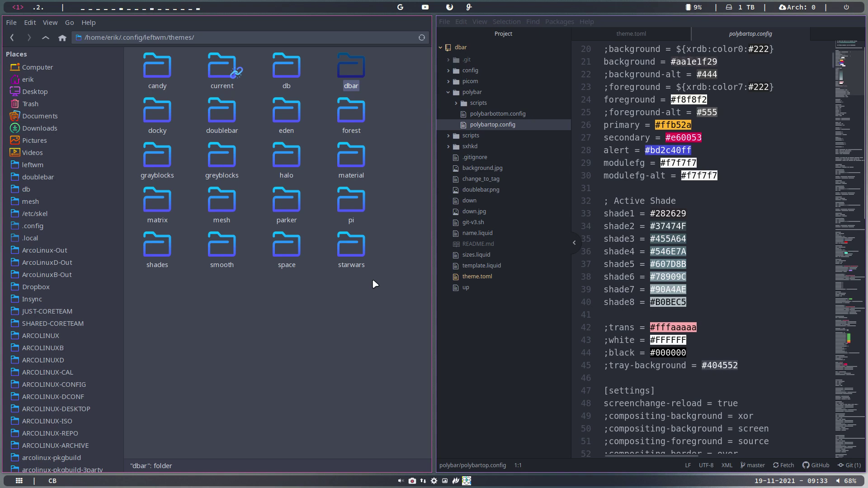
Try the available screenshot tools, mark a capture region spanning both windows, and cancel the capture
key(ctrl+Print)
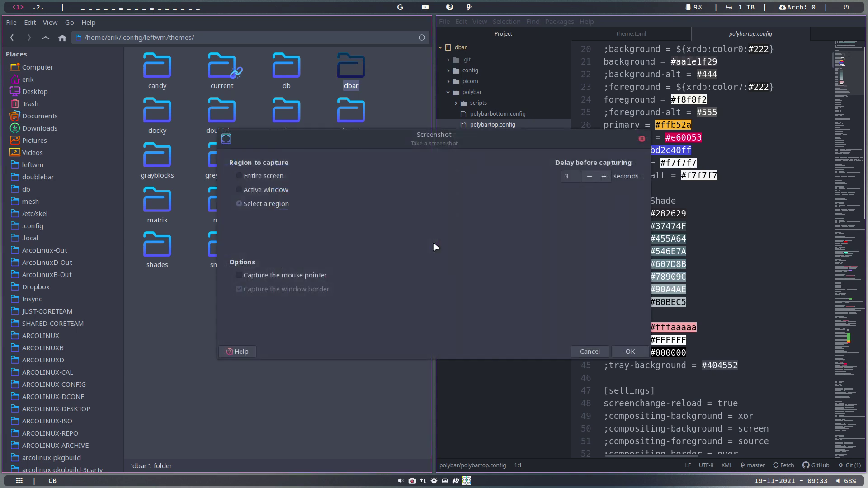
key(Return)
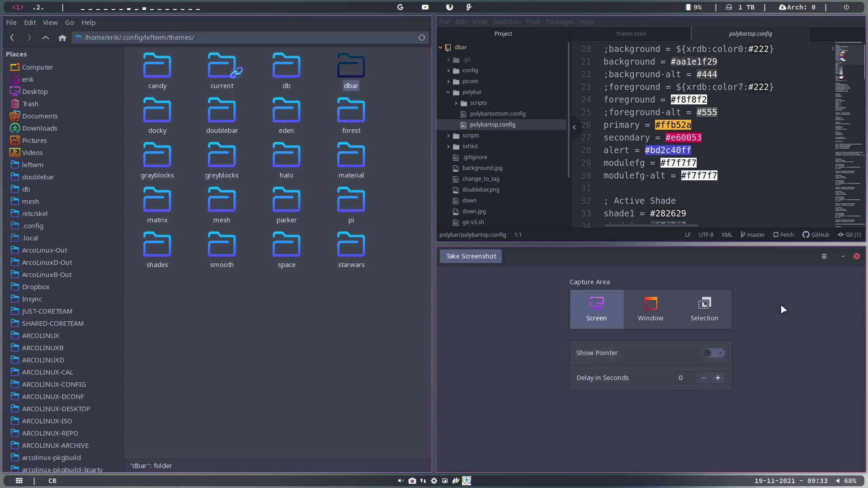
key(Escape)
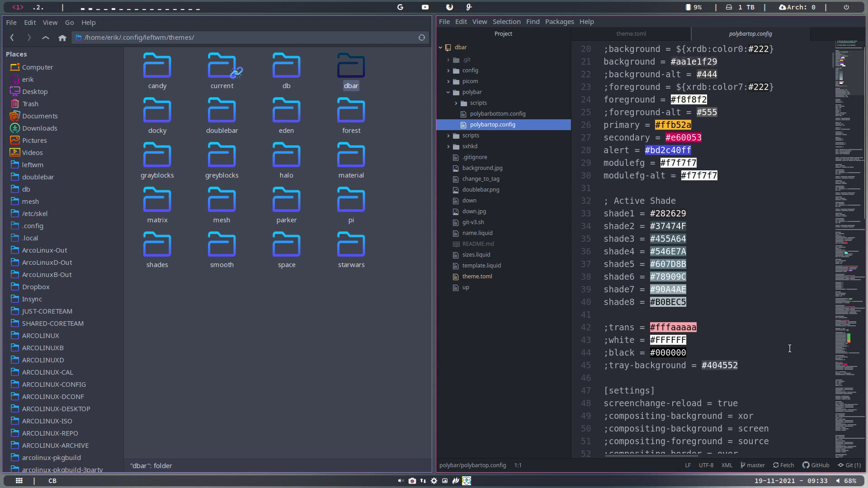
key(Print)
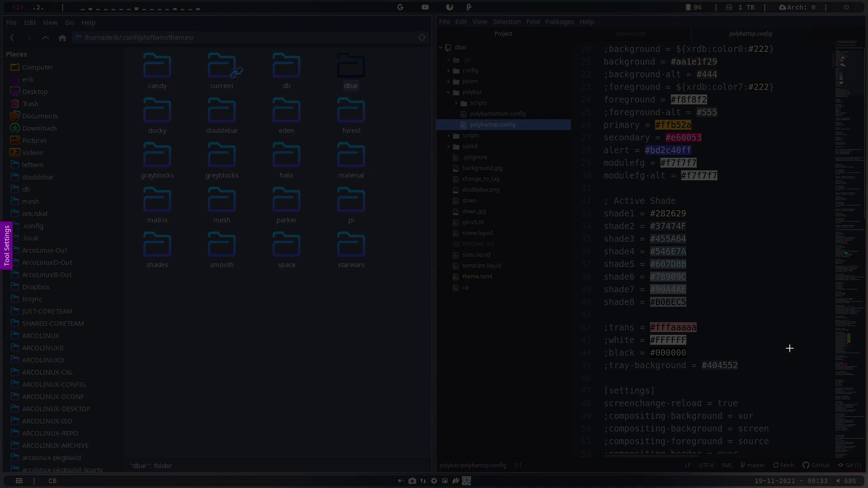
drag(304, 178, 685, 322)
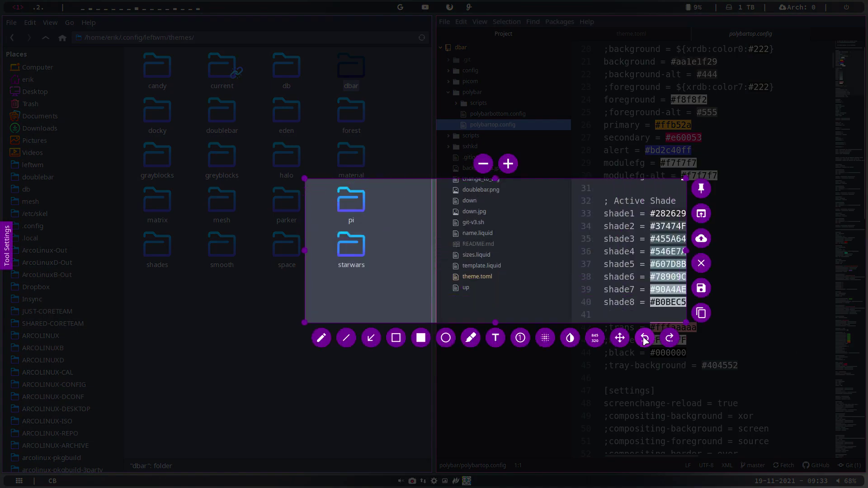
click(701, 263)
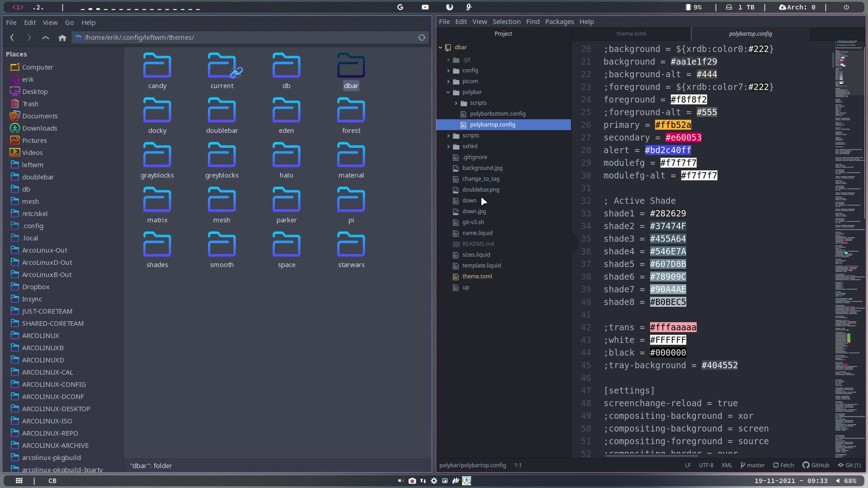
Close the file manager window and locate the [settings], [global/wm] and [bar/barbase] section headings in polybartop.config
click(376, 312)
key(super+q)
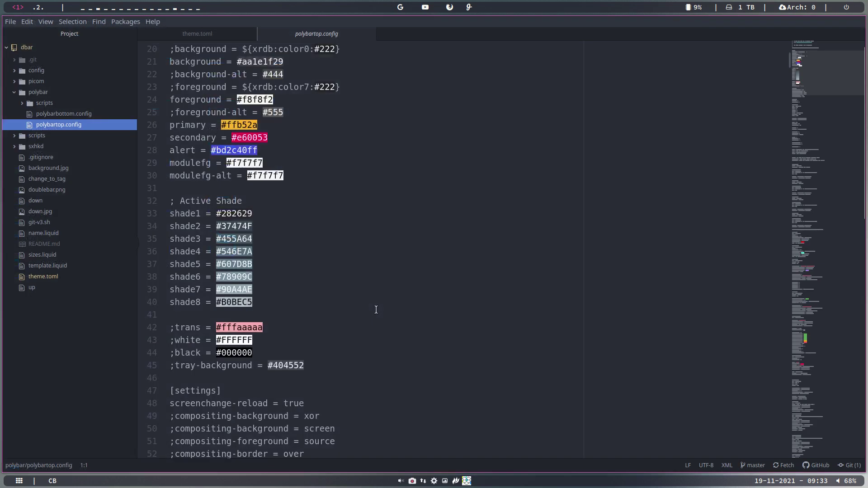
scroll(306, 268, down, 5)
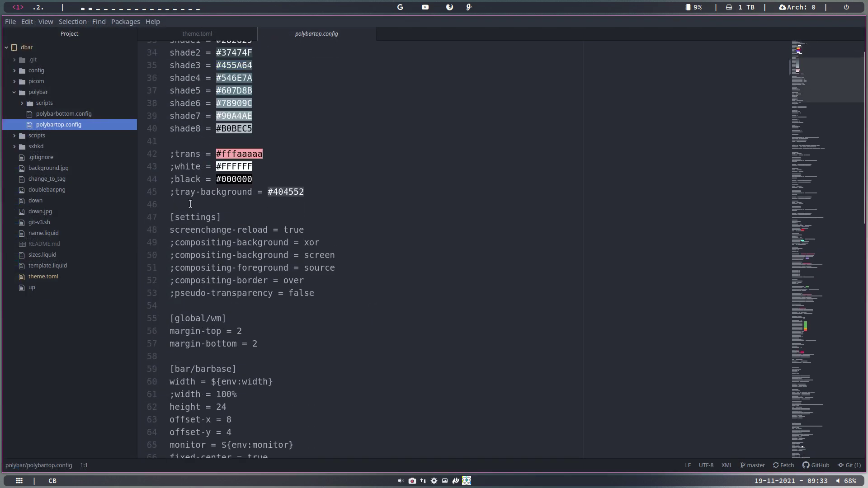
click(170, 216)
scroll(168, 231, down, 4)
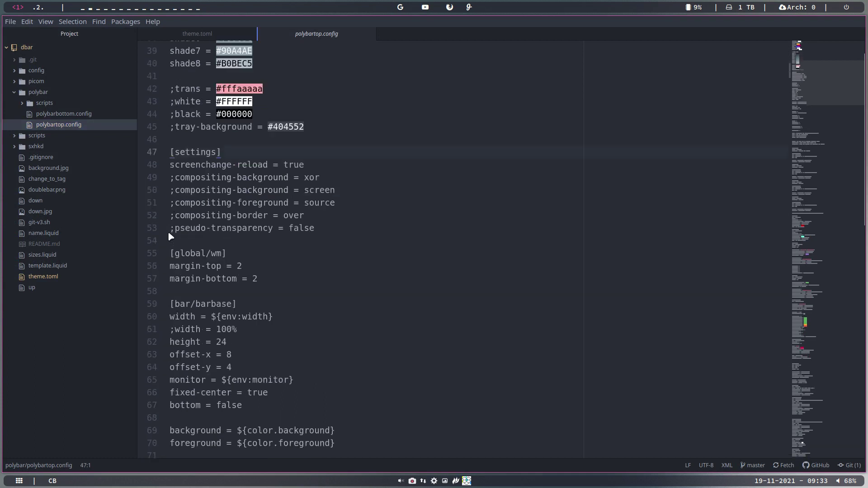
drag(222, 65, 159, 67)
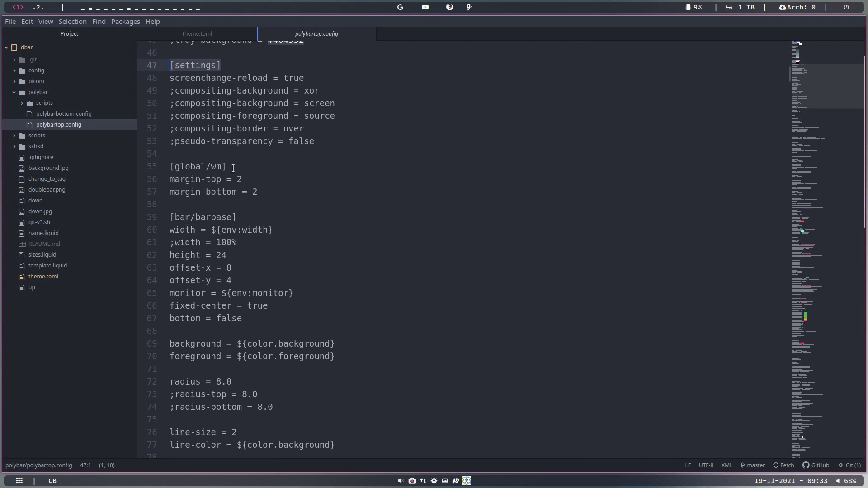
drag(228, 167, 136, 166)
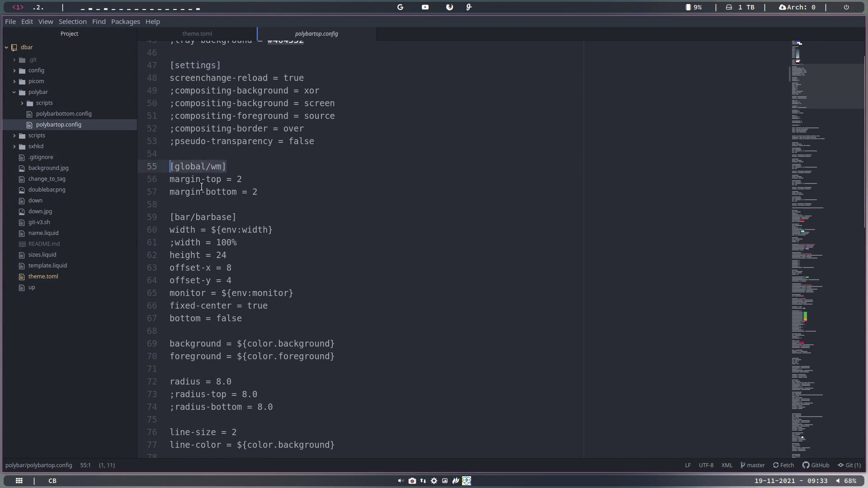
drag(195, 218, 245, 219)
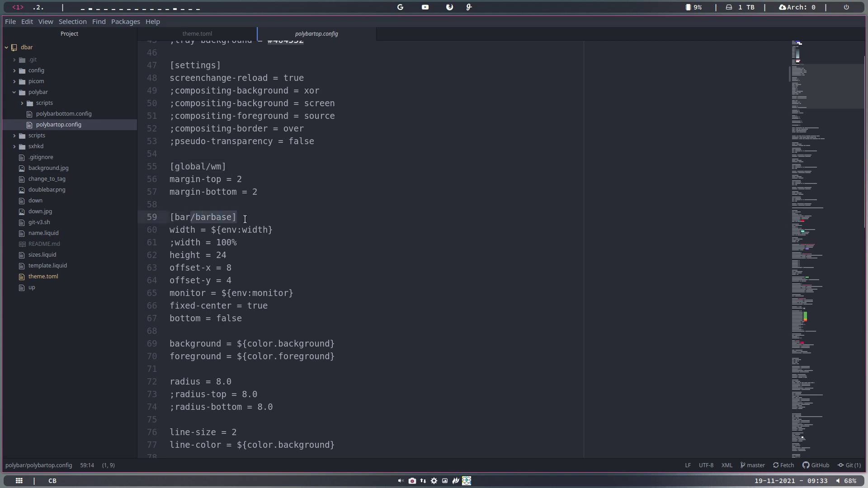
Examine the size, offset, radius, line, border, padding, margin and font settings under [bar/barbase]
scroll(245, 219, down, 2)
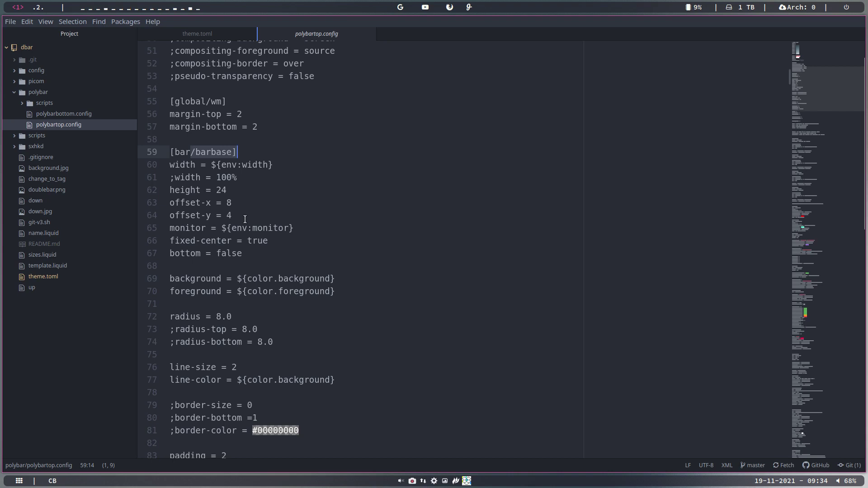
scroll(245, 219, down, 2)
scroll(244, 219, down, 2)
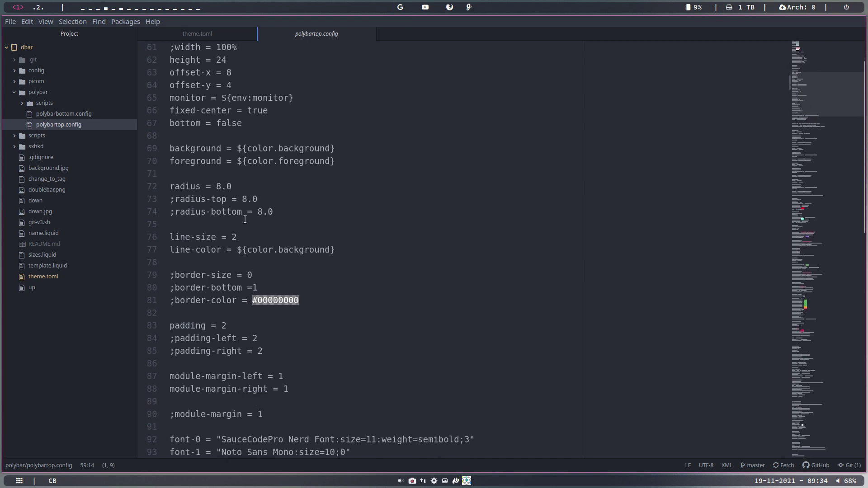
scroll(245, 220, down, 3)
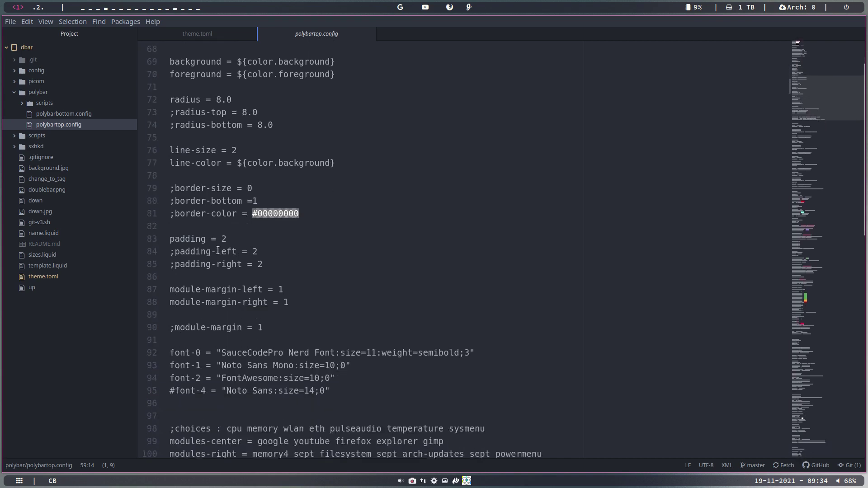
scroll(218, 249, down, 2)
scroll(217, 250, down, 3)
scroll(218, 249, up, 2)
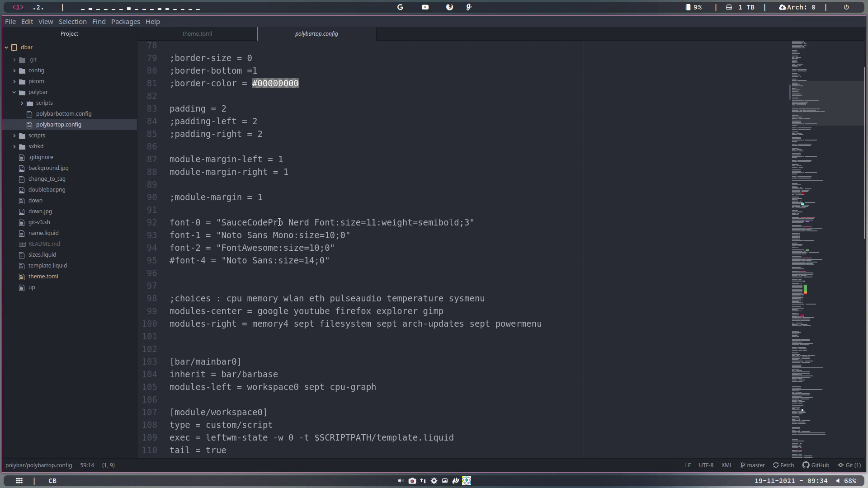
scroll(285, 222, down, 3)
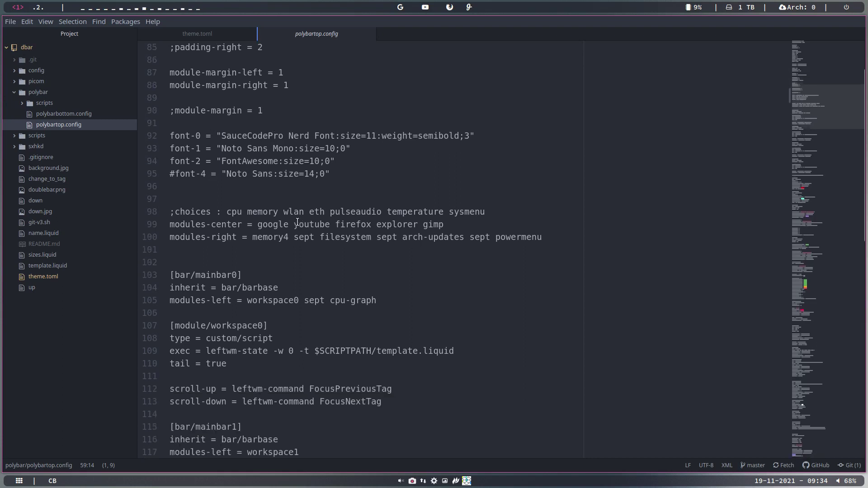
Examine the modules listed under modules-center and modules-right, comparing them with the items on the top bar
double_click(278, 224)
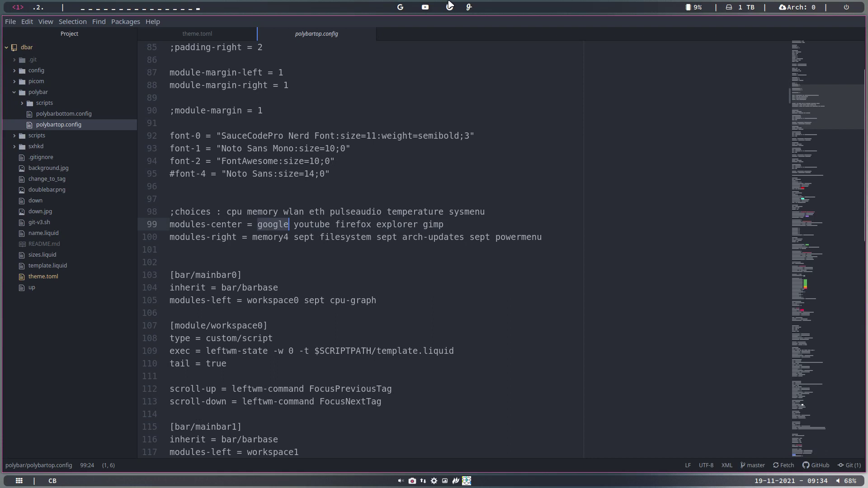
double_click(317, 224)
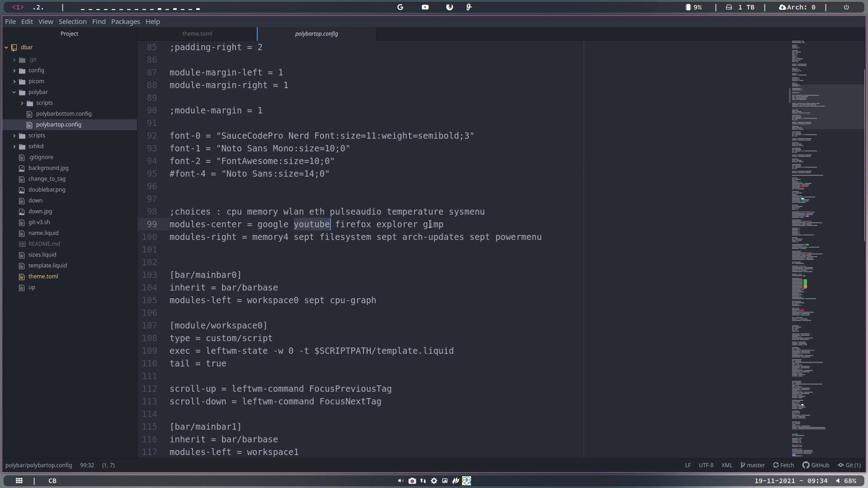
double_click(410, 224)
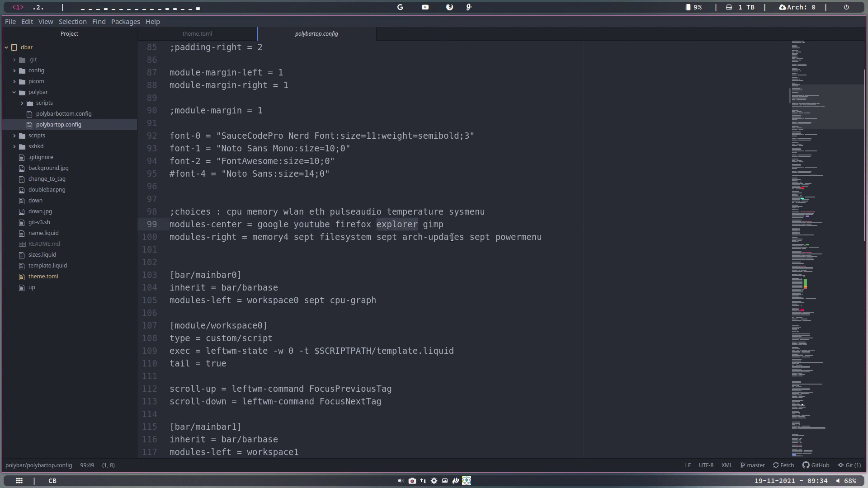
click(268, 238)
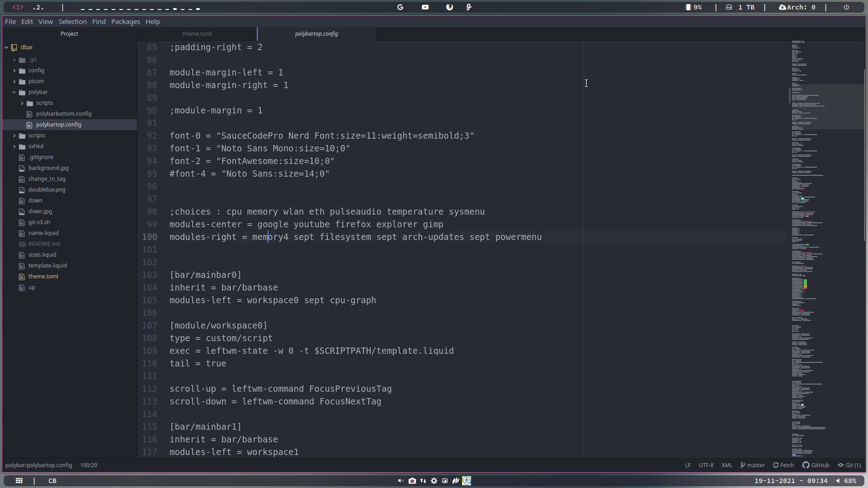
click(362, 237)
click(386, 237)
click(415, 237)
drag(252, 235, 291, 236)
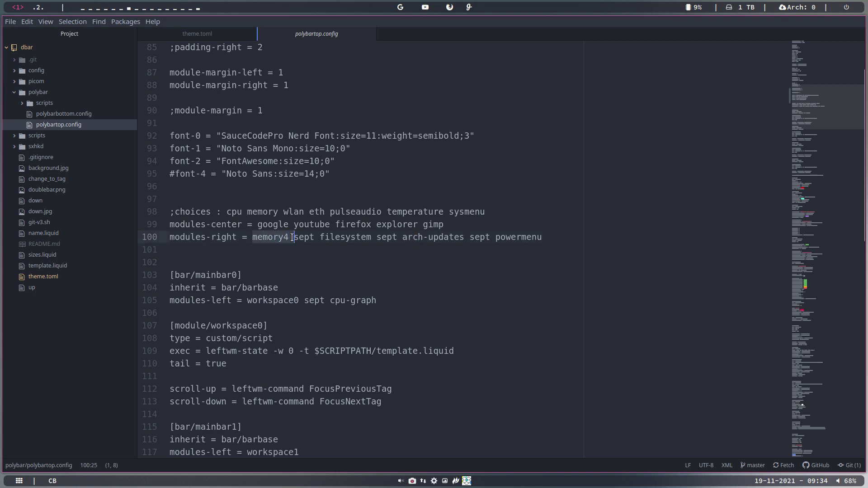
scroll(286, 271, down, 2)
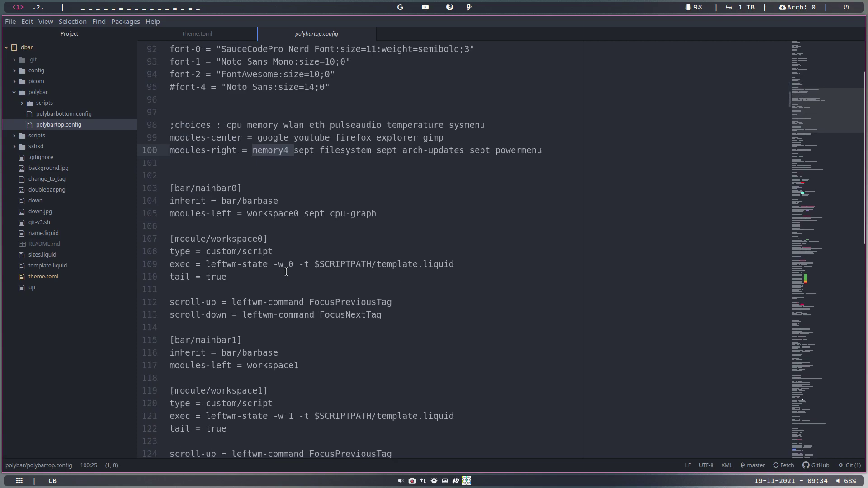
Paste four copies of the hash separator line directly below the original above [module/cpu] in polybartop.config and save the file
drag(817, 121, 804, 184)
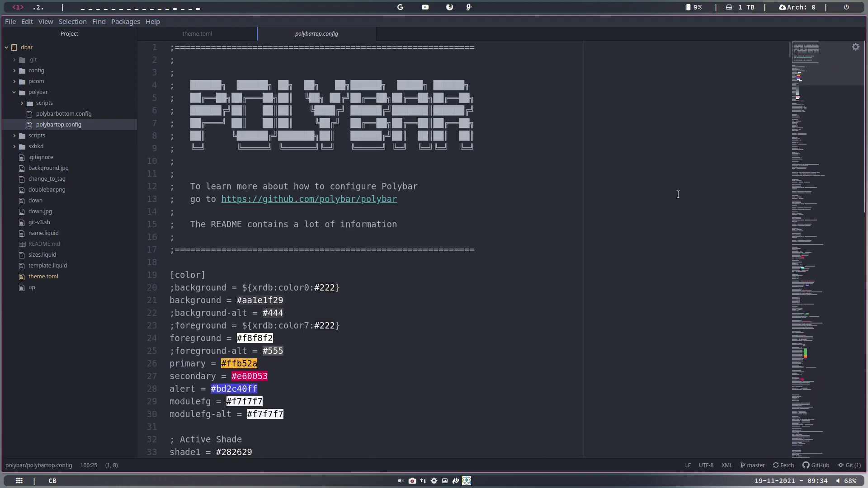
scroll(491, 306, down, 1)
scroll(490, 306, down, 20)
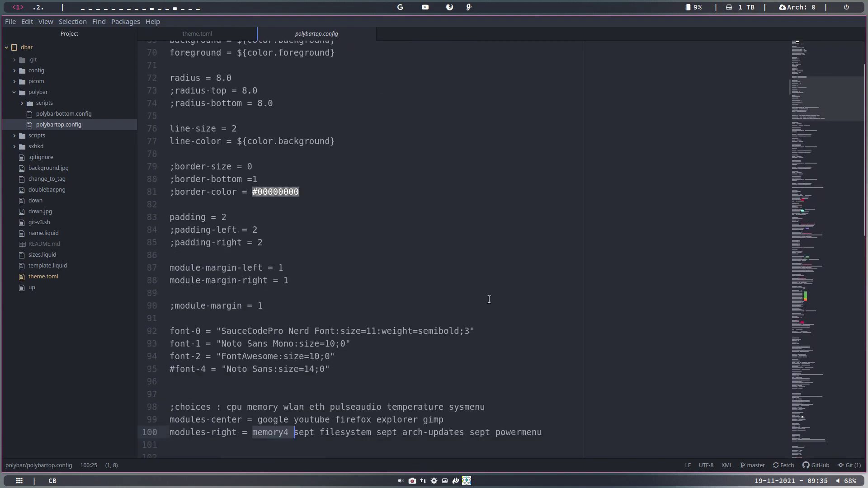
drag(803, 108, 806, 134)
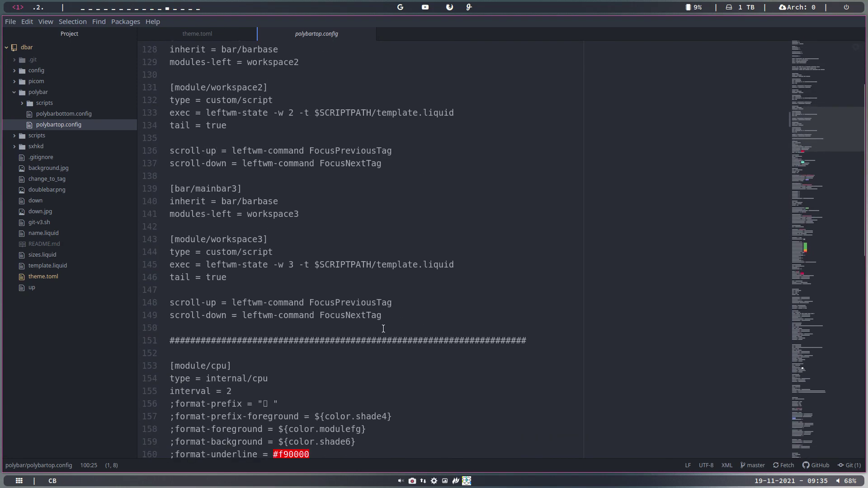
drag(525, 340, 161, 342)
key(ctrl+c)
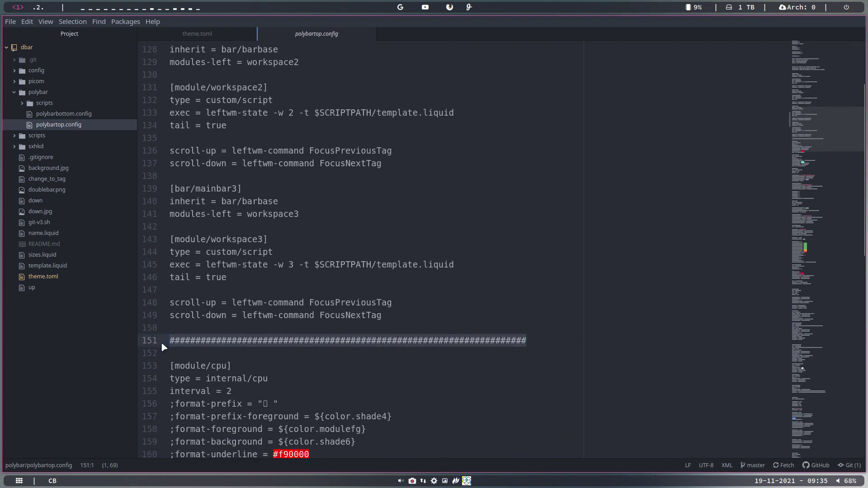
click(242, 354)
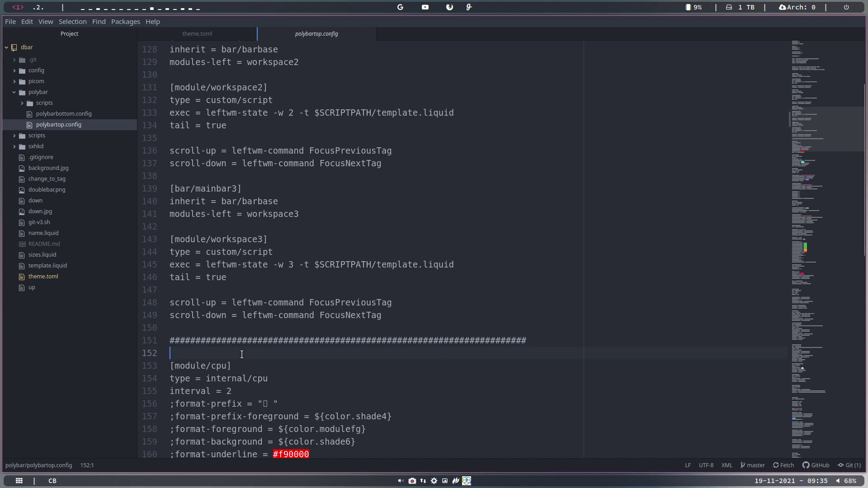
key(ctrl+v)
key(Return)
key(ctrl+v)
key(Return)
key(Return)
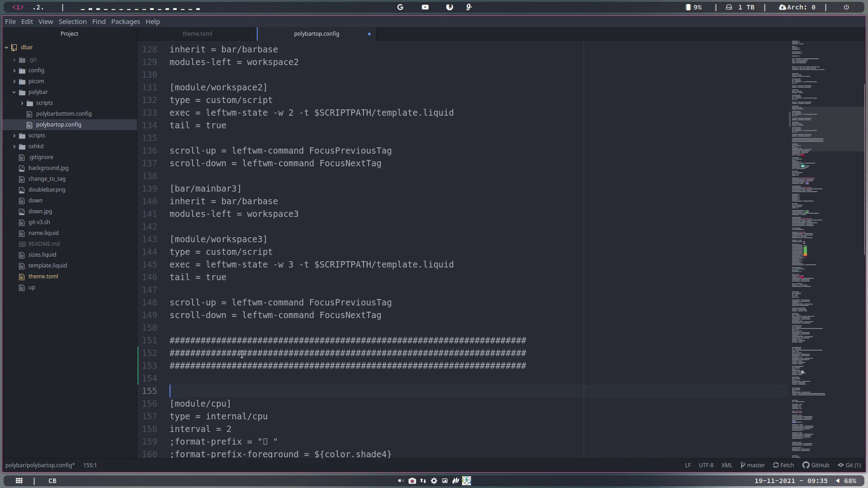
key(ctrl+v)
key(Up)
key(ctrl+v)
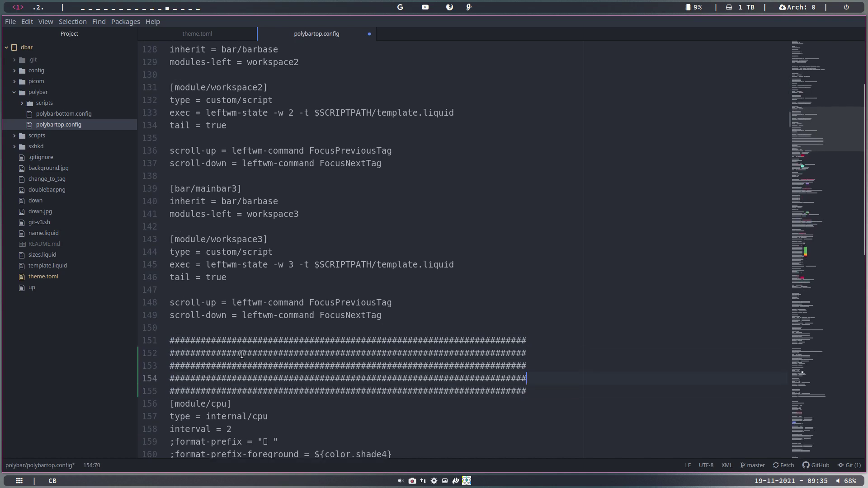
key(ctrl+s)
Append another copy of the separator to line 154 and look at how the overlong line stands out in the code overview
drag(838, 135, 839, 144)
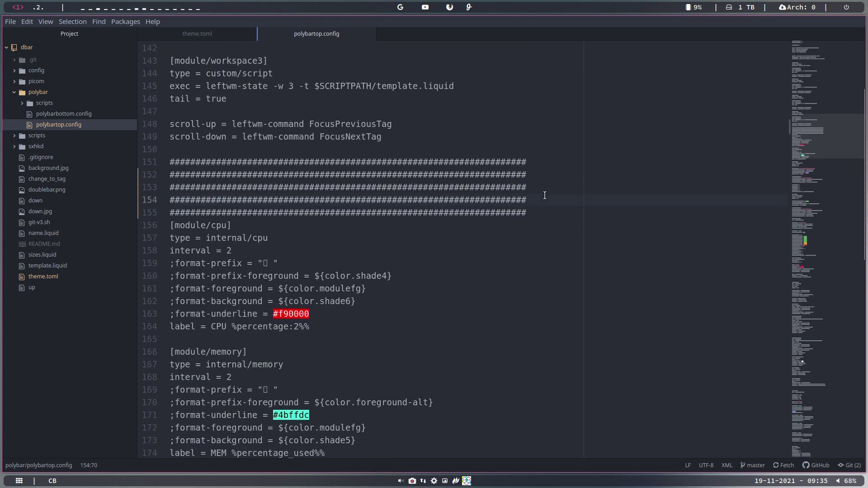
key(ctrl+v)
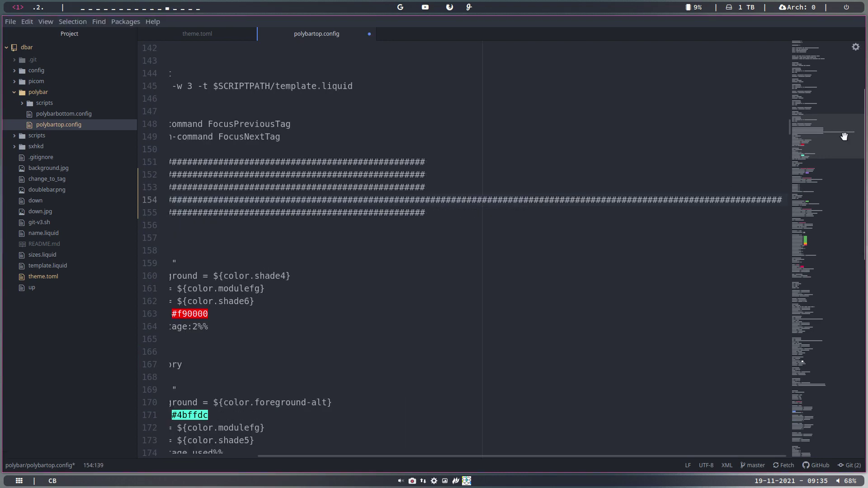
drag(844, 137, 865, 141)
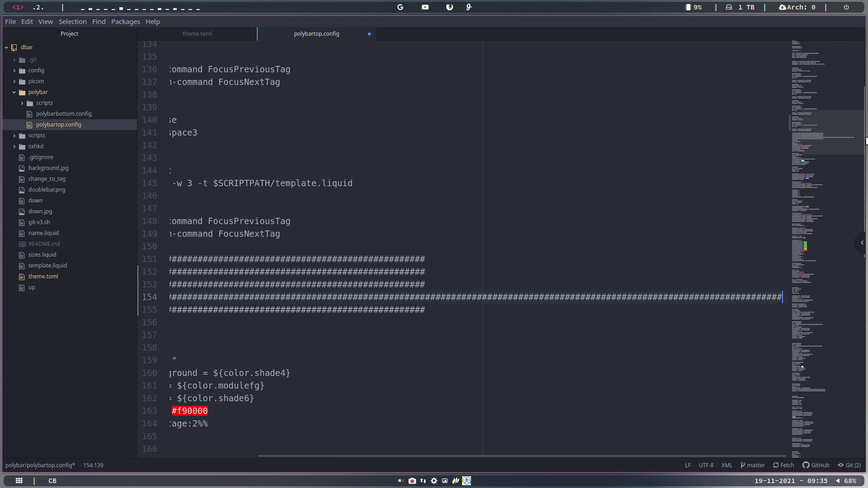
drag(837, 138, 839, 95)
drag(829, 171, 837, 136)
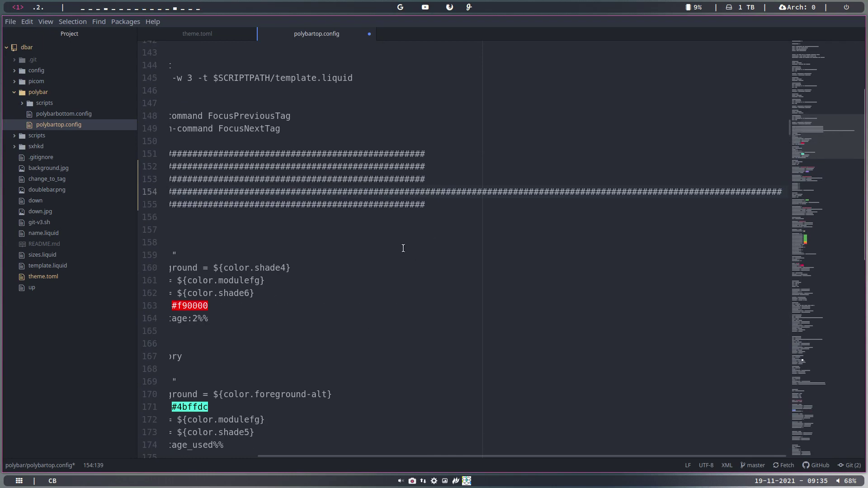
Remove all the added separator copies, keep only the original line above [module/cpu], and save polybartop.config
key(ctrl+BackSpace)
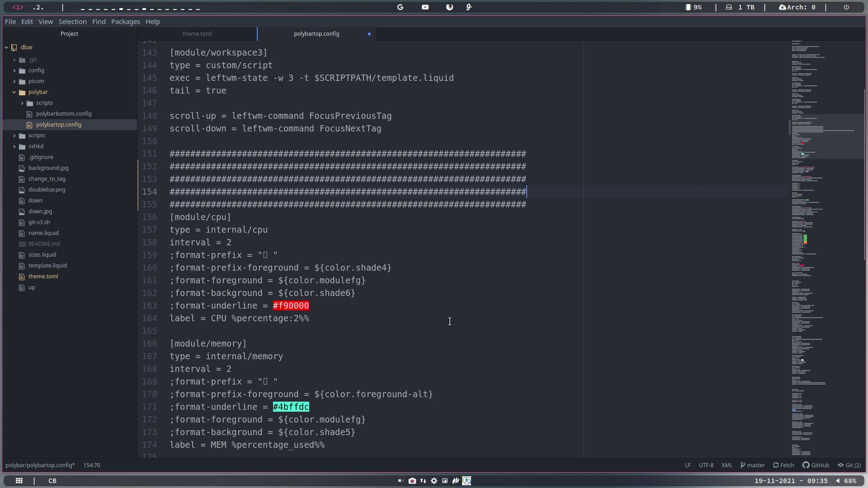
key(ctrl+shift+k)
key(ctrl+shift+k)
key(ctrl+shift+k)
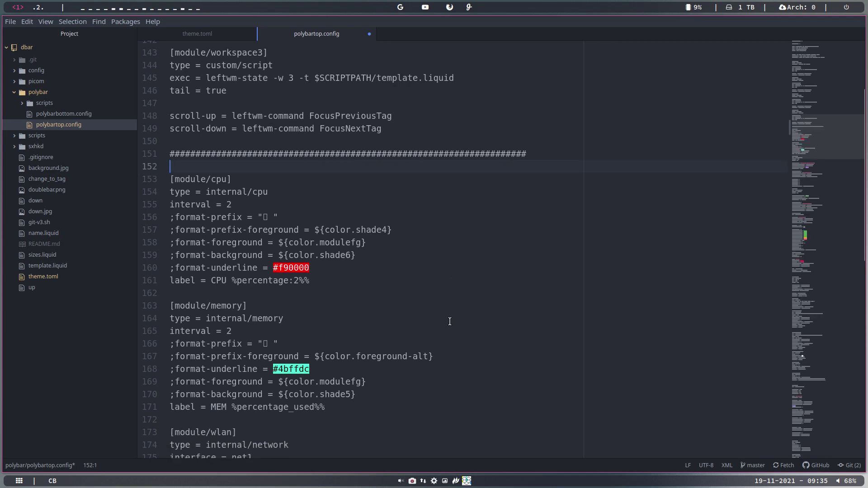
key(ctrl+s)
View polybarbottom.config and polybartop.config alternately, ending on polybartop.config
drag(75, 117, 212, 183)
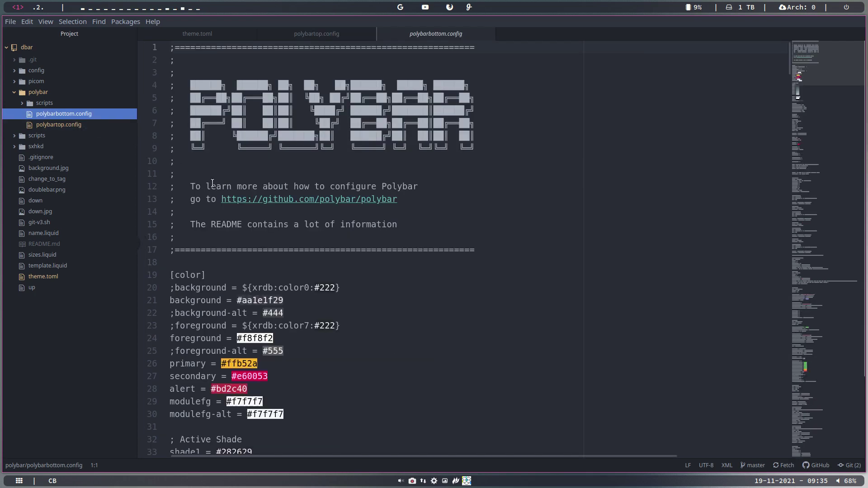
click(74, 124)
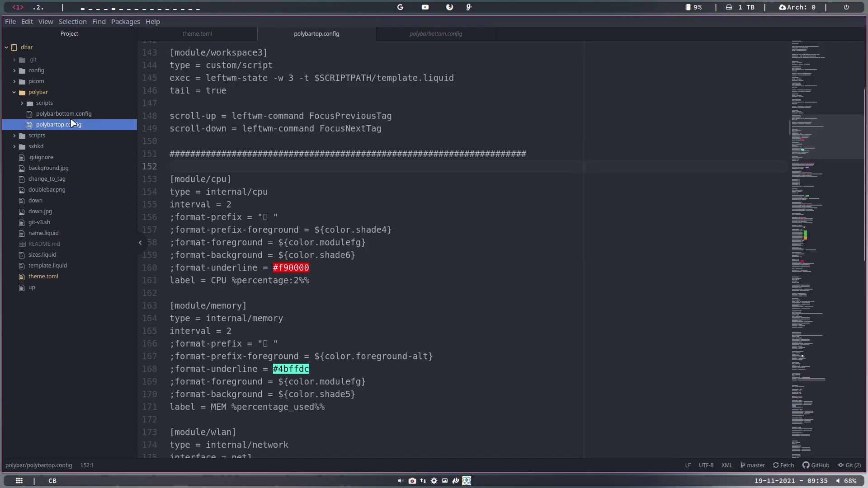
click(76, 116)
click(75, 114)
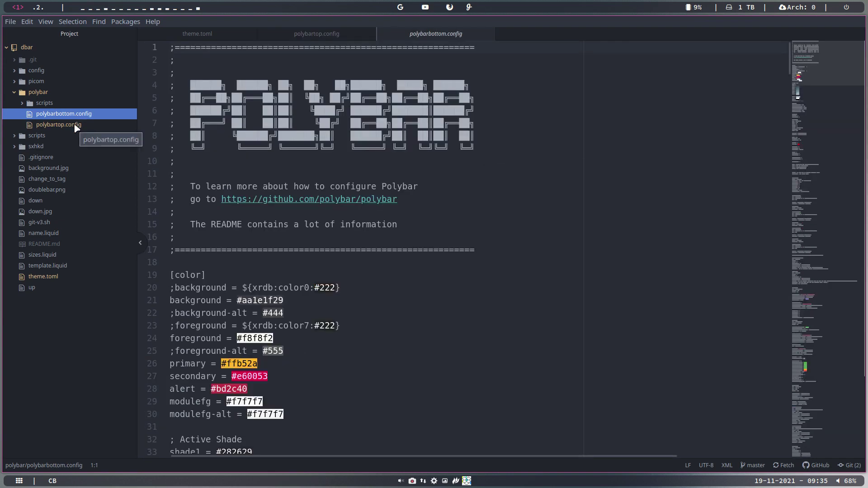
click(76, 126)
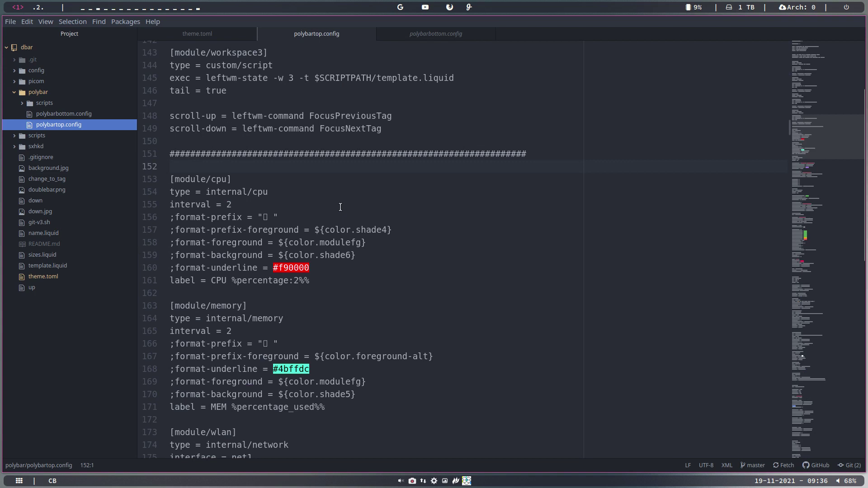
Examine the cpu, memory, wlan, eth and pulseaudio module definitions in polybartop.config
scroll(340, 207, down, 2)
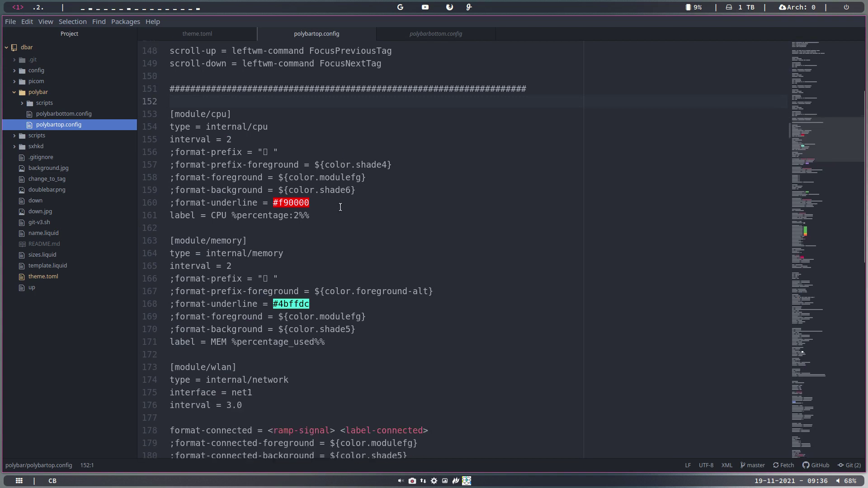
scroll(340, 207, down, 2)
scroll(340, 207, down, 4)
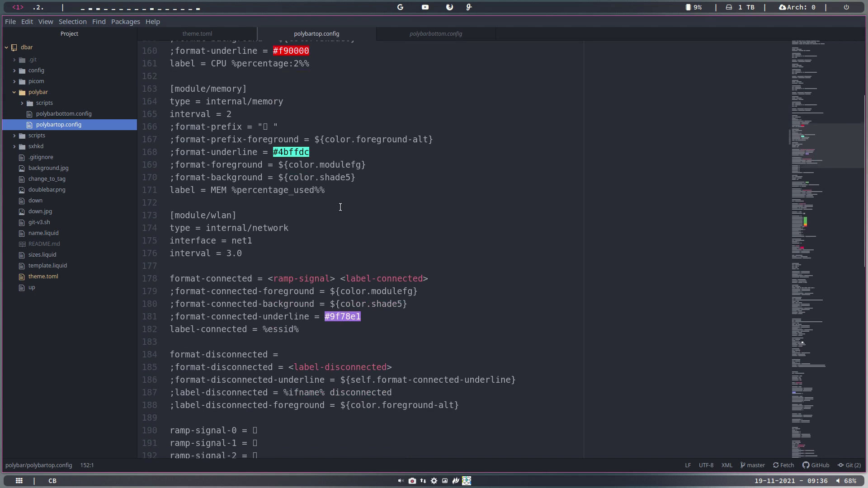
scroll(340, 207, down, 3)
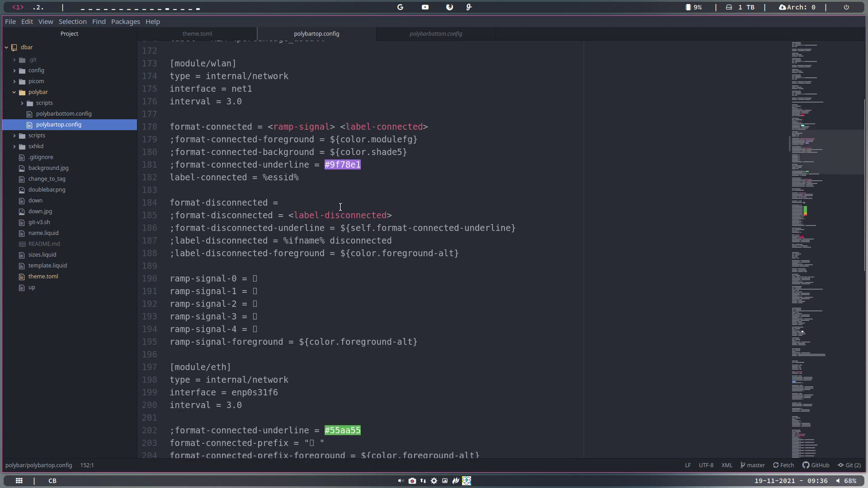
scroll(339, 207, down, 1)
scroll(339, 207, down, 3)
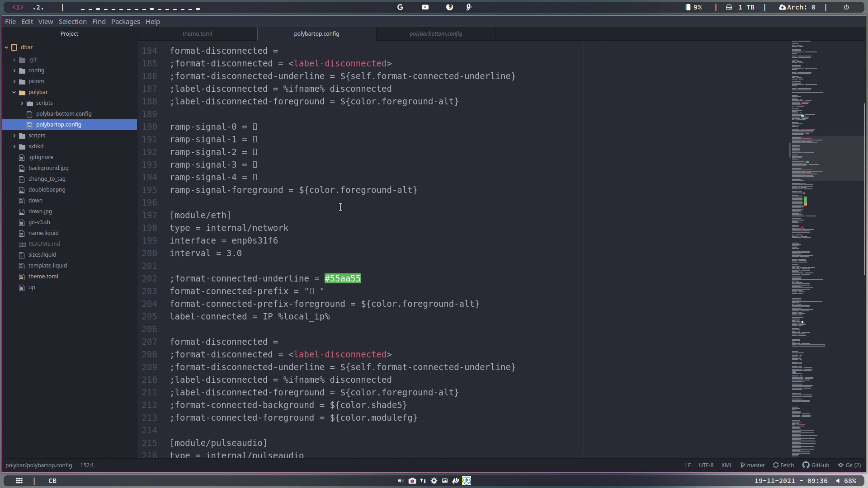
scroll(340, 207, down, 2)
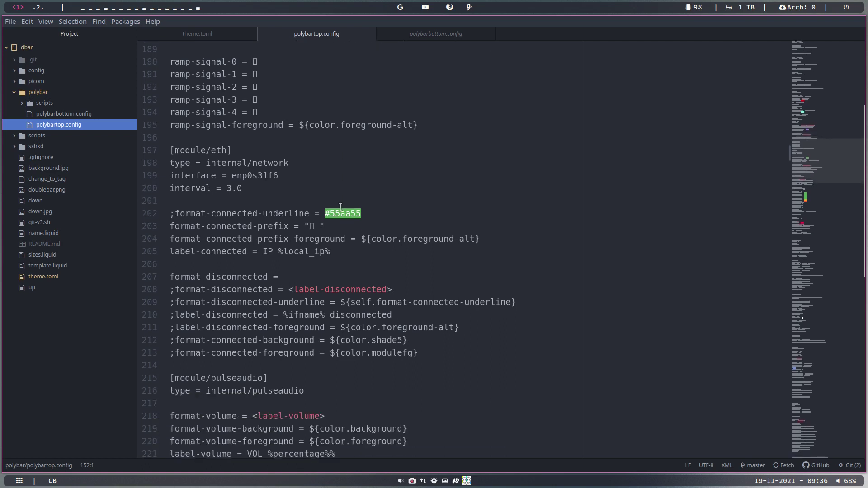
scroll(341, 207, down, 5)
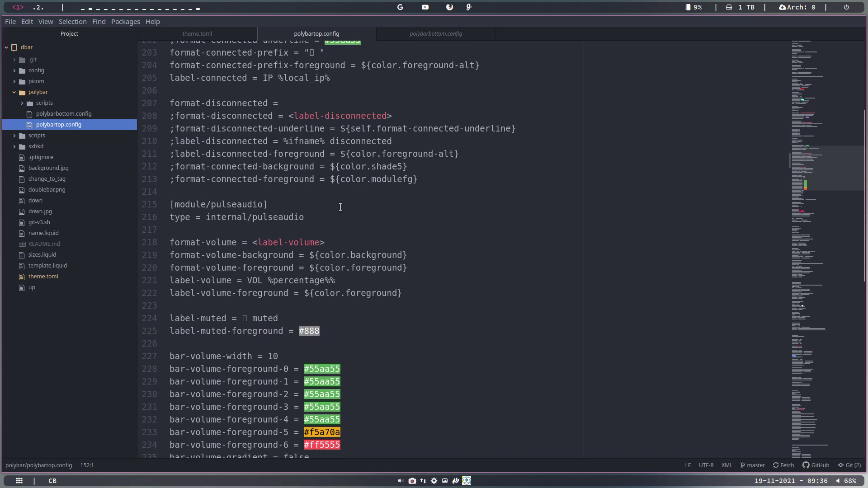
Examine the [bar/mainbar0] to [bar/mainbar3] sections and their workspace modules, marking each bar heading in turn
scroll(340, 207, up, 4)
scroll(340, 207, up, 12)
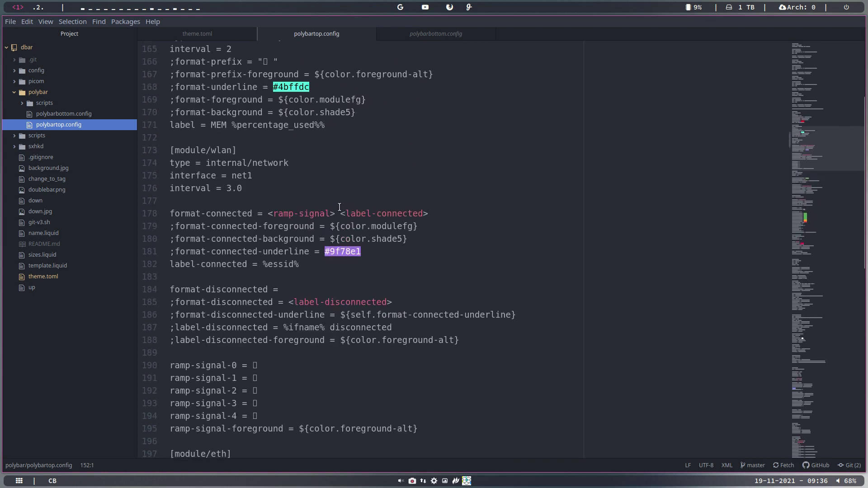
scroll(339, 207, up, 11)
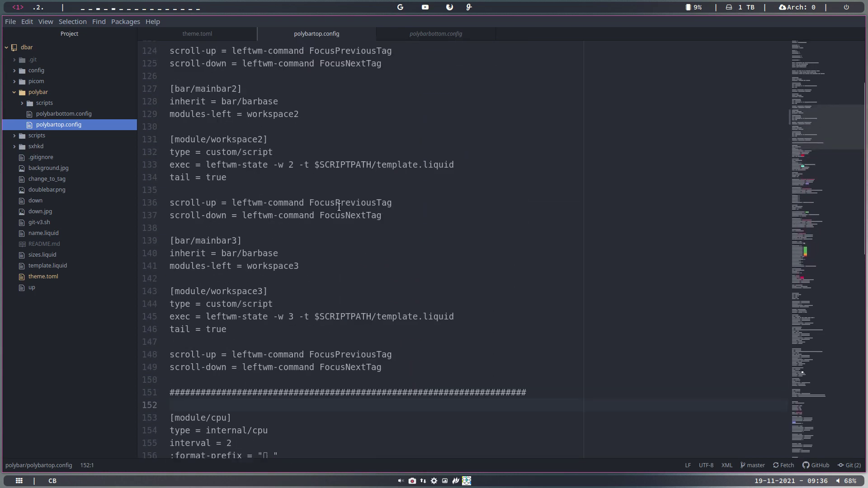
scroll(220, 138, up, 6)
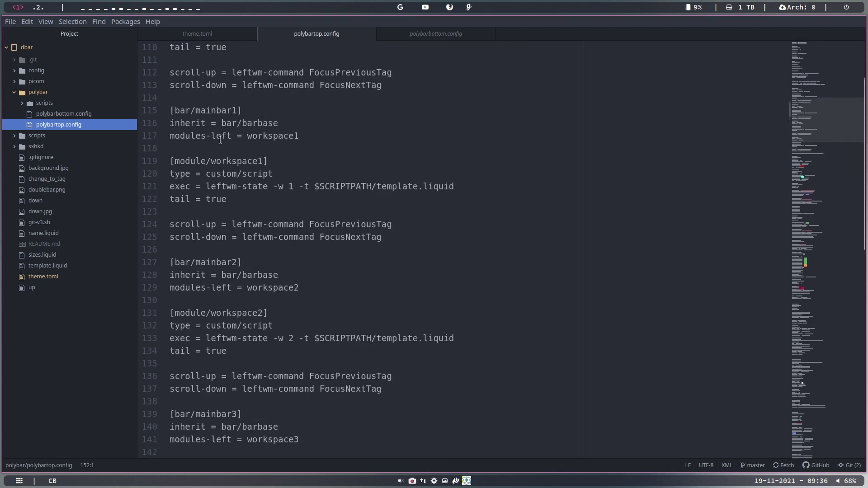
scroll(220, 141, up, 3)
click(238, 153)
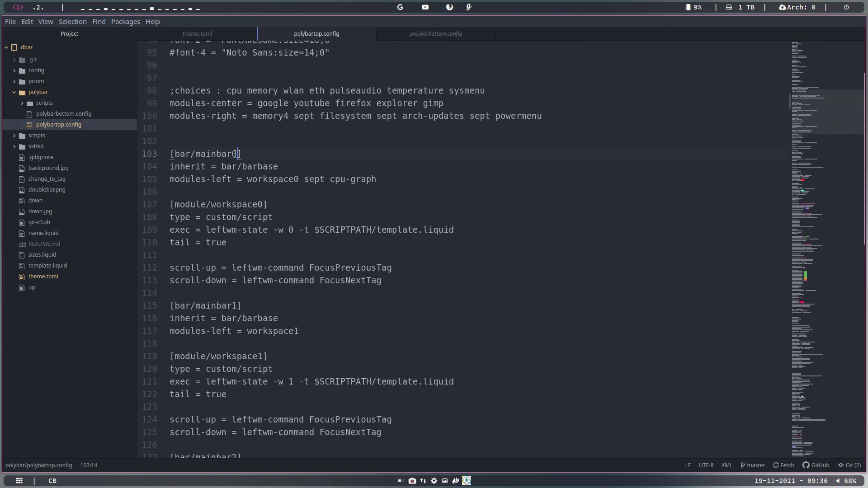
scroll(243, 206, down, 2)
click(238, 218)
scroll(235, 278, down, 2)
click(238, 304)
scroll(238, 286, down, 2)
scroll(238, 298, down, 1)
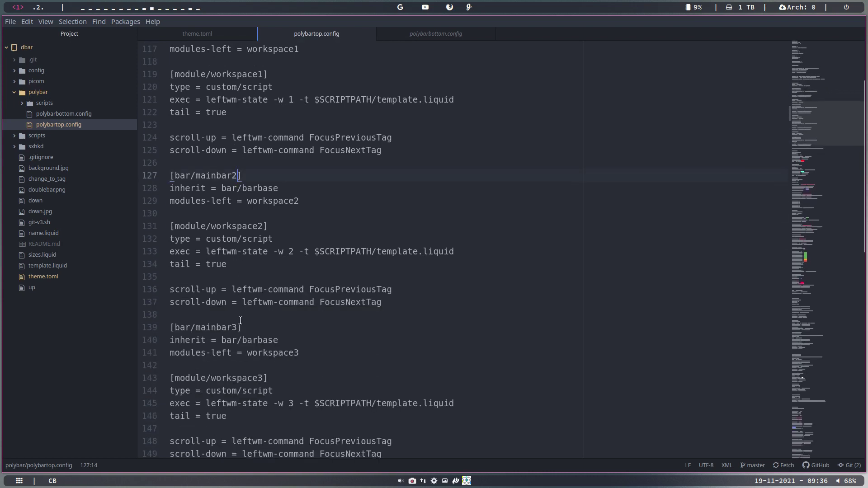
click(237, 325)
Close the editor window and open the themes folder of the leftwm configuration in the file manager
key(super+shift+q)
key(super+shift+Return)
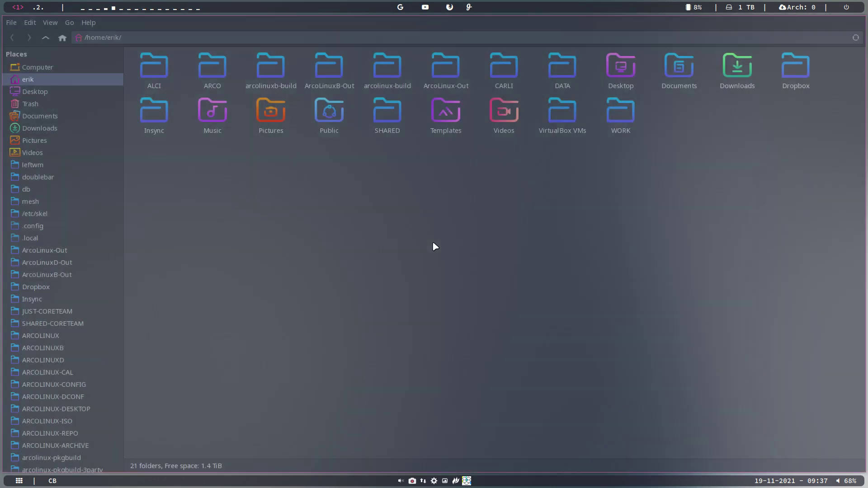
click(48, 164)
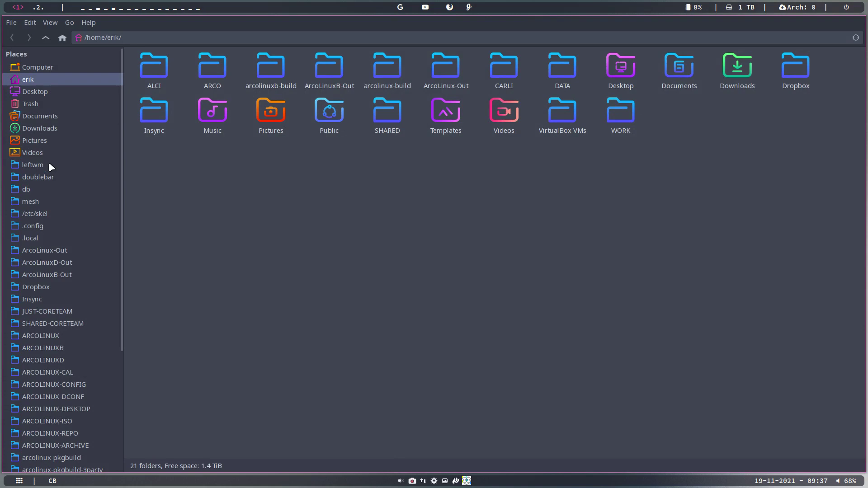
double_click(282, 76)
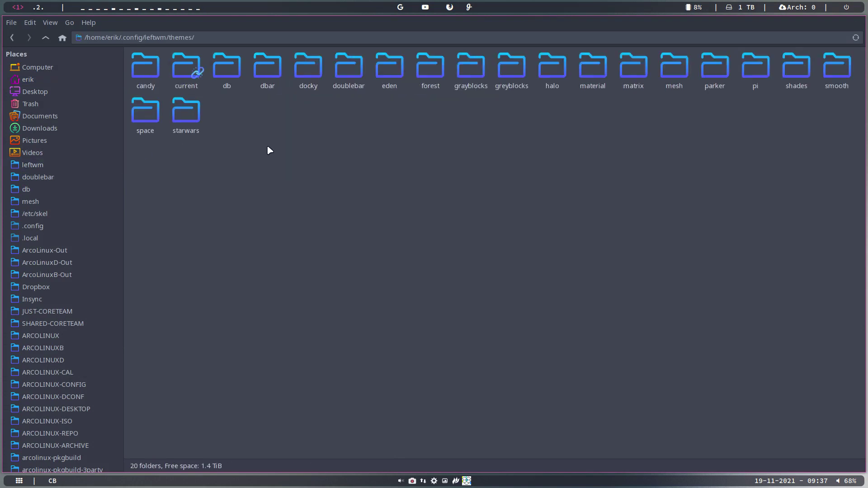
Compare the db and doublebar theme folders side by side in Meld
click(347, 73)
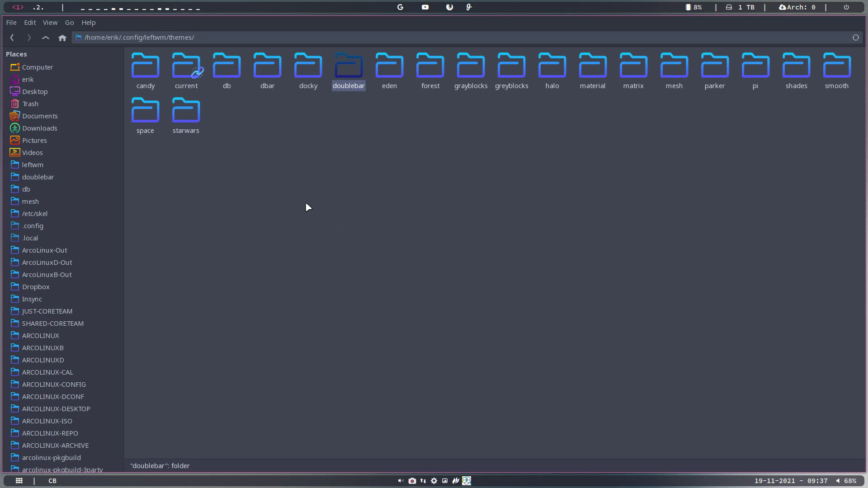
ctrl+click(224, 69)
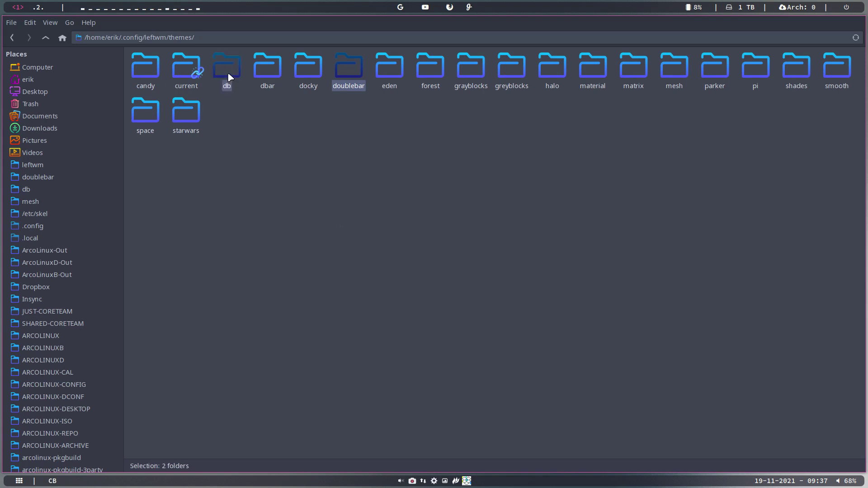
right_click(229, 72)
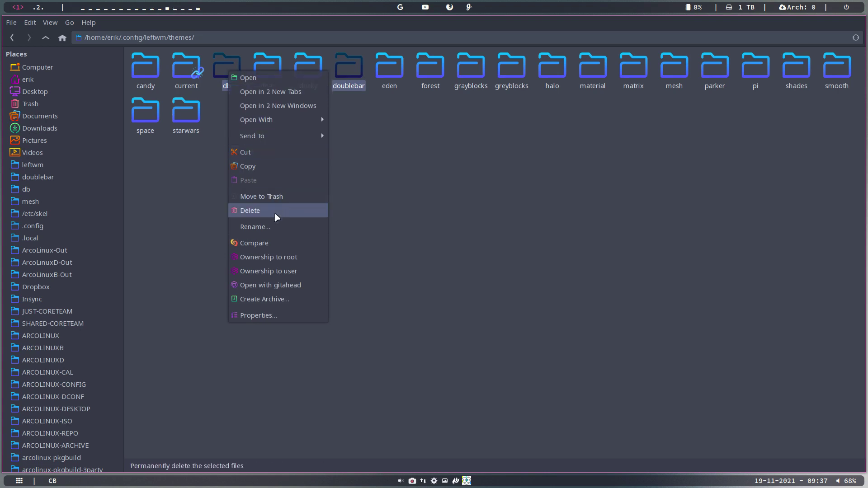
click(276, 243)
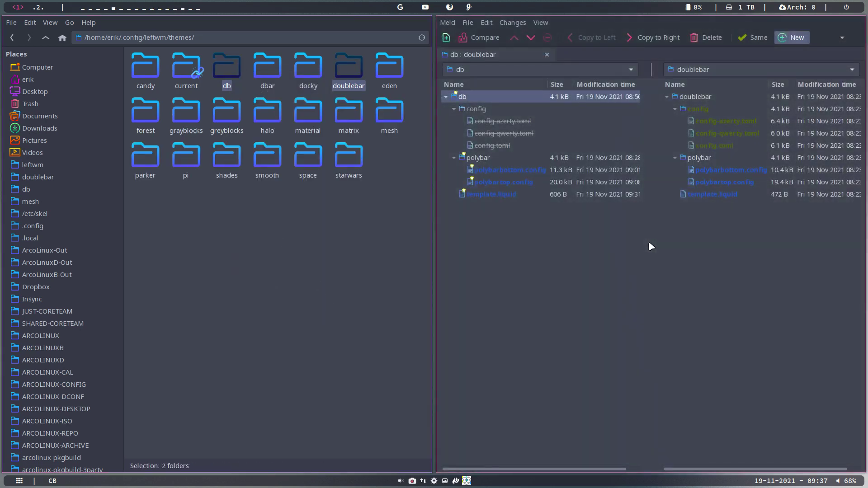
Close the file manager, compare both template.liquid files, and mark the extra else tag.visible block before closing the comparison
click(525, 173)
click(515, 183)
click(513, 193)
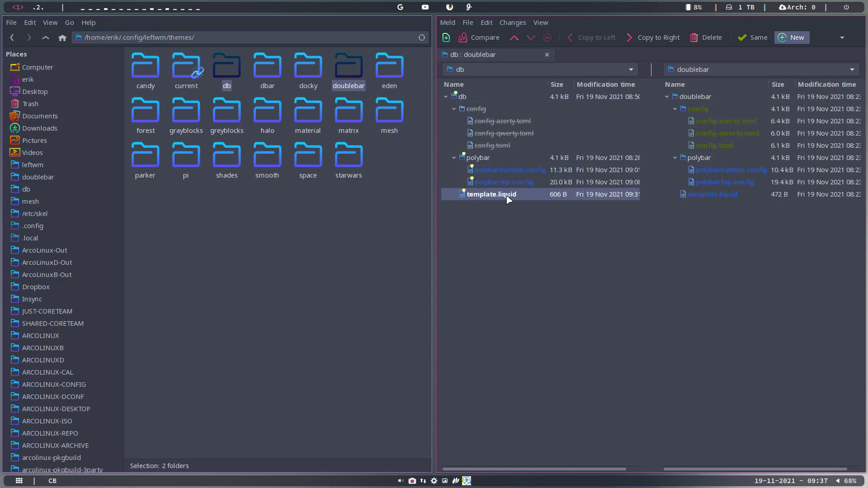
click(370, 218)
key(super+q)
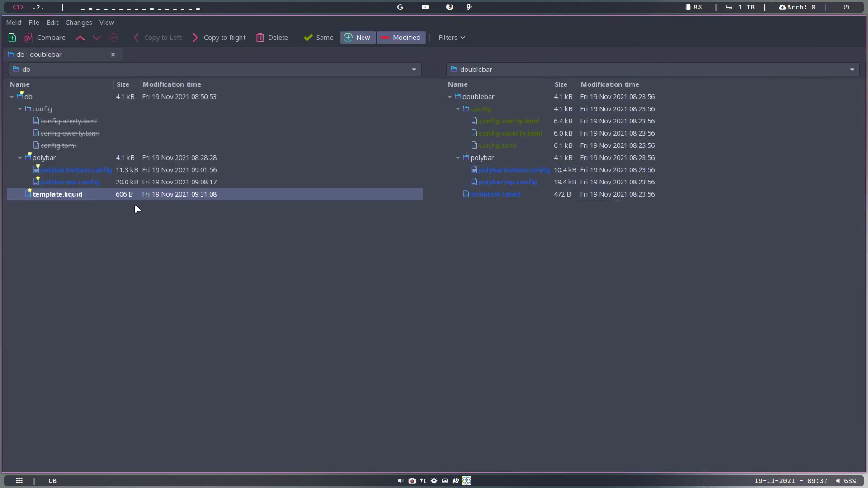
double_click(90, 199)
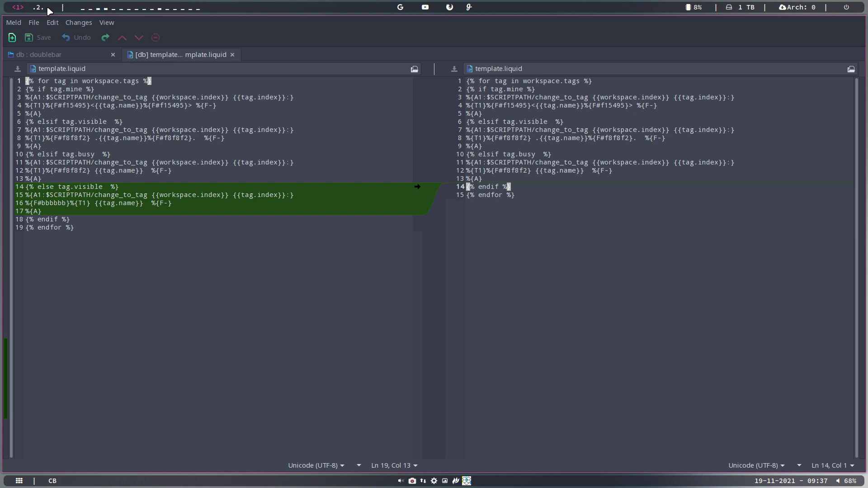
drag(26, 212, 21, 190)
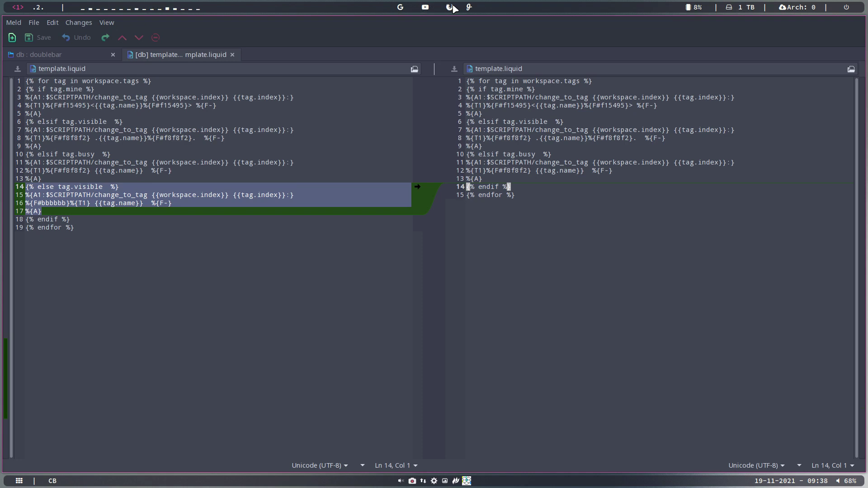
click(232, 54)
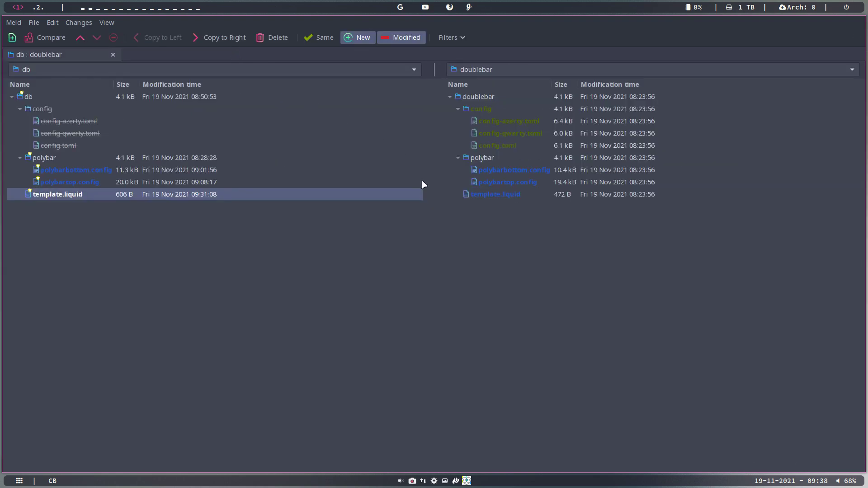
Compare both polybartop.config files, examining the radius, modules-center and mainbar0/mainbar1 module lines
double_click(94, 183)
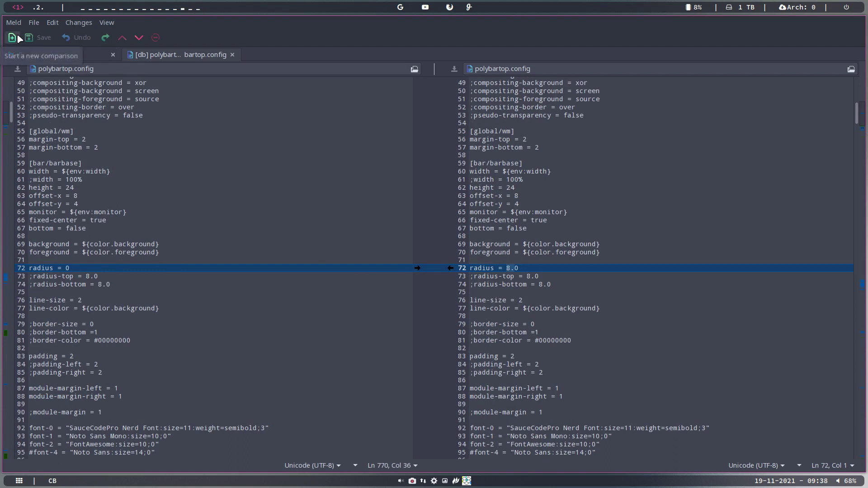
click(187, 268)
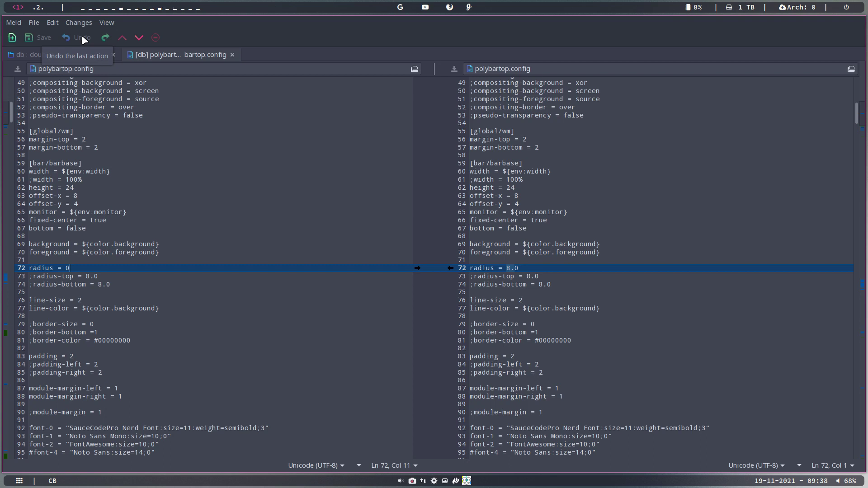
scroll(114, 284, up, 3)
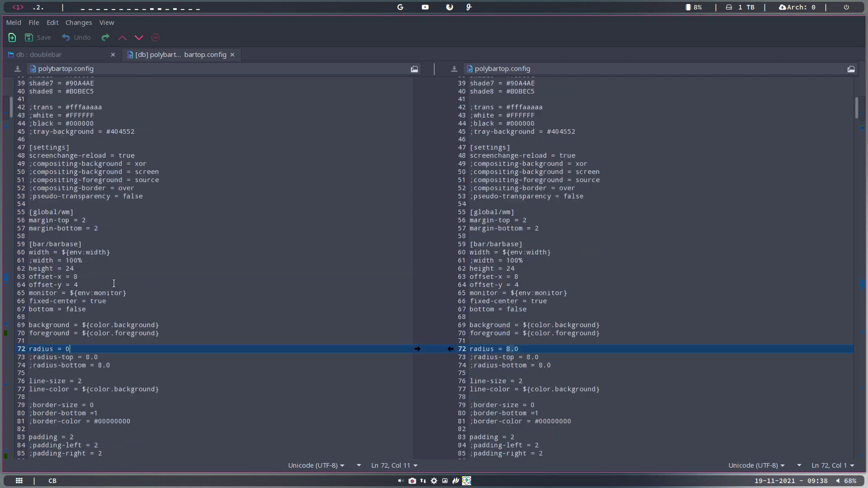
scroll(114, 284, down, 8)
scroll(125, 279, down, 5)
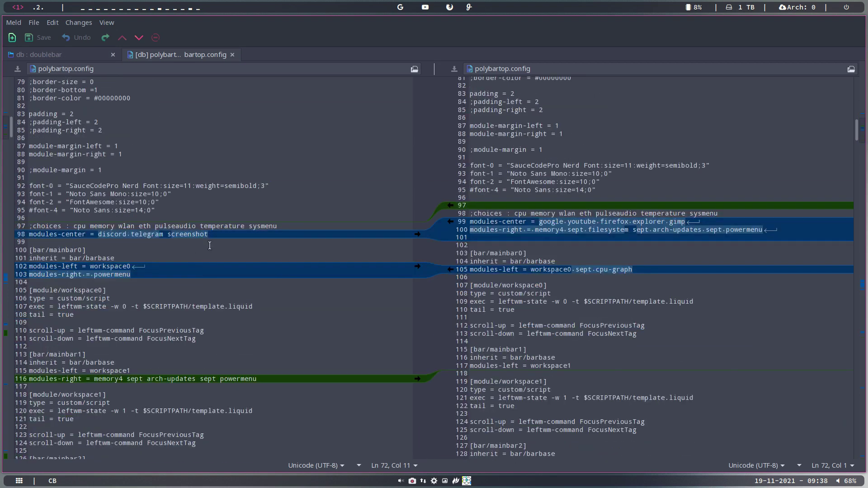
click(147, 234)
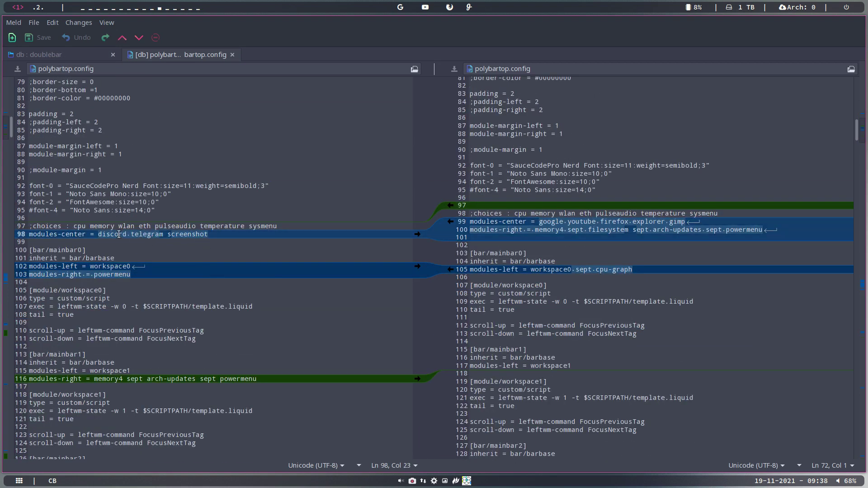
click(118, 274)
drag(530, 270, 665, 272)
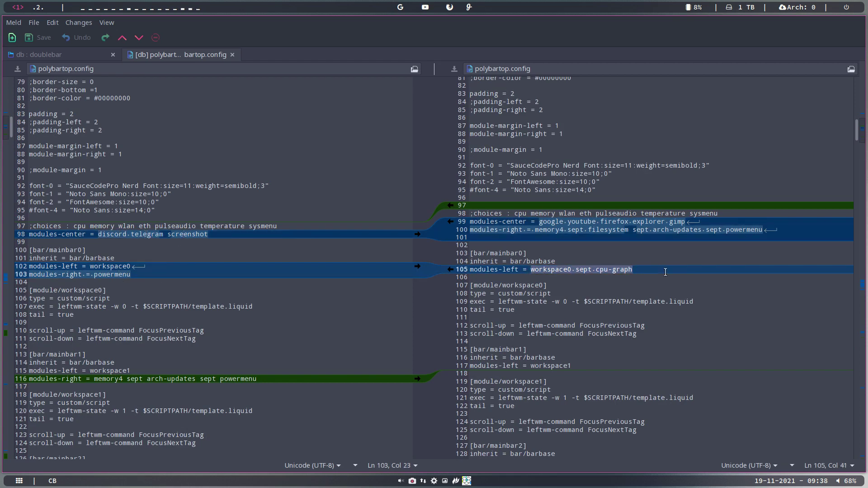
scroll(294, 311, down, 3)
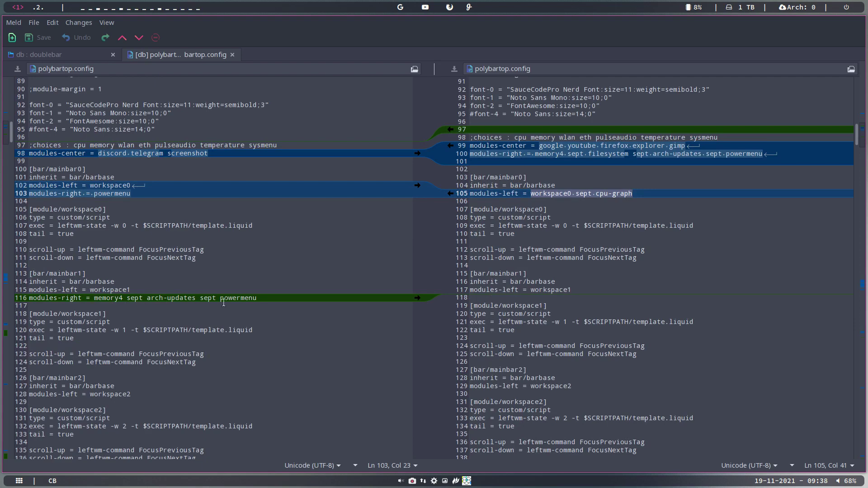
scroll(247, 302, down, 20)
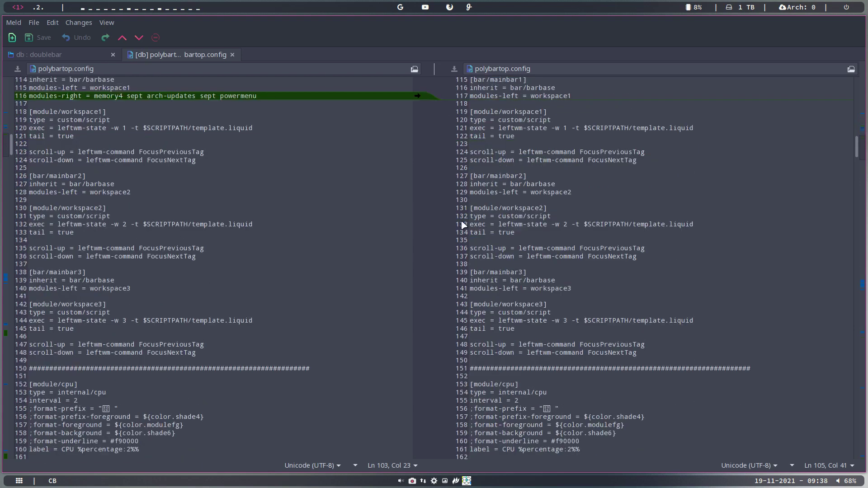
Examine the remaining polybartop.config differences from the cpu-graph module through discord, telegram and screenshot, and close the comparison
click(441, 269)
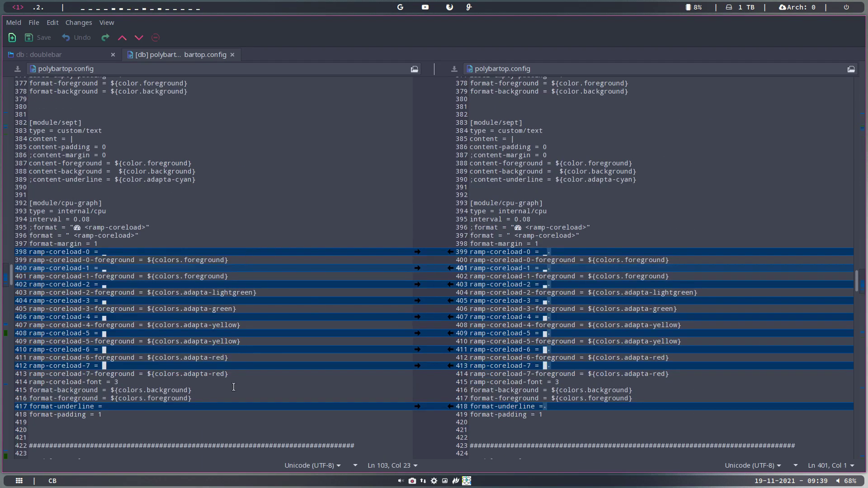
scroll(234, 380, down, 3)
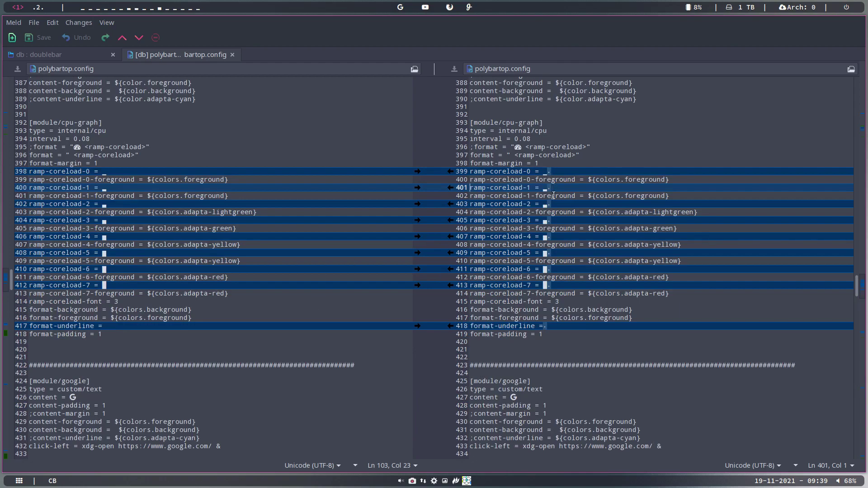
scroll(302, 307, down, 20)
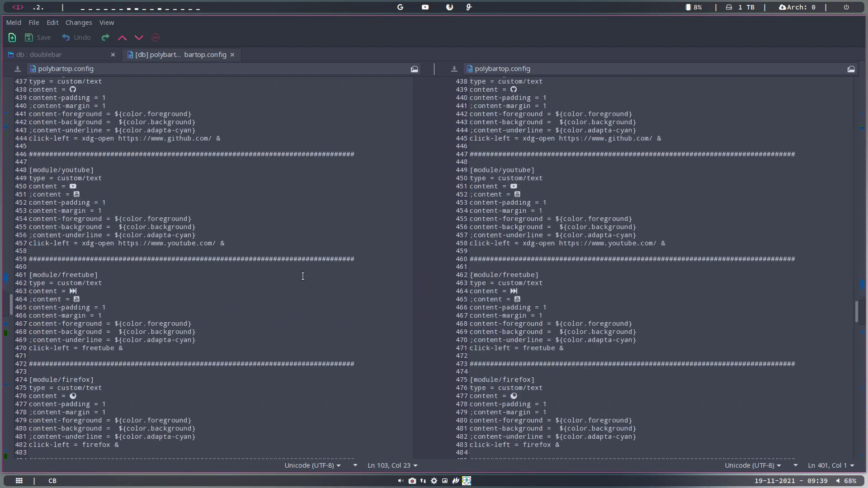
scroll(302, 276, down, 3)
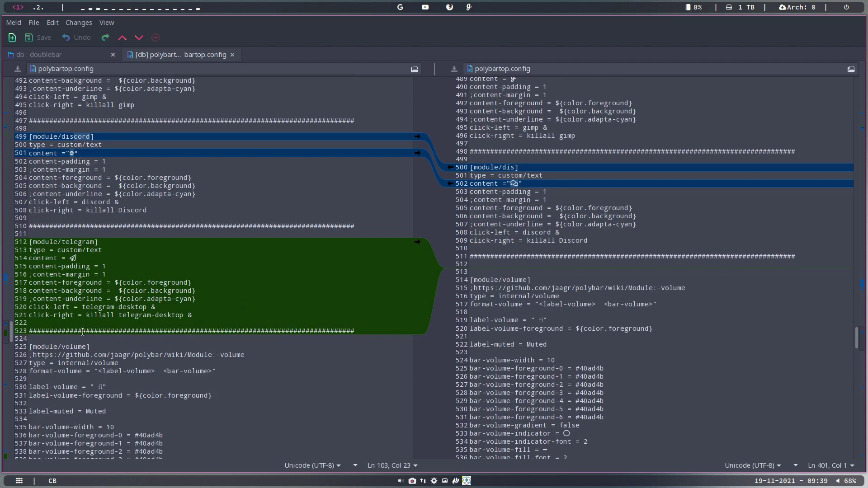
scroll(82, 332, down, 20)
scroll(177, 256, down, 10)
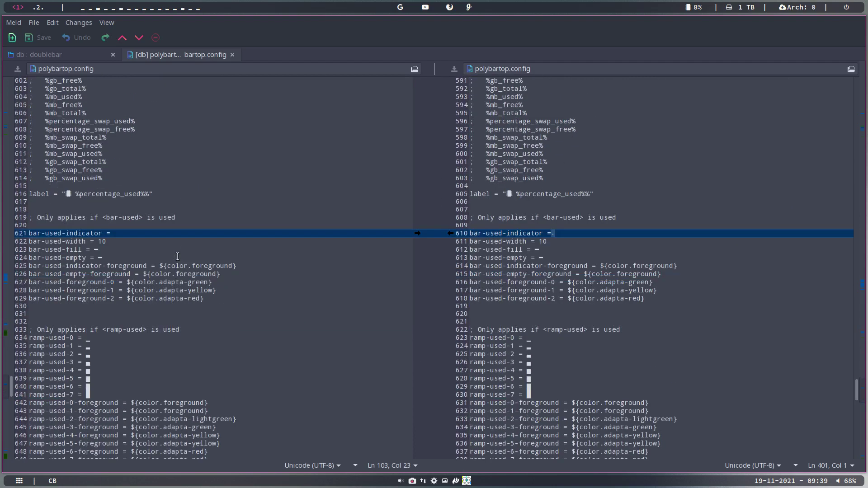
scroll(177, 256, down, 20)
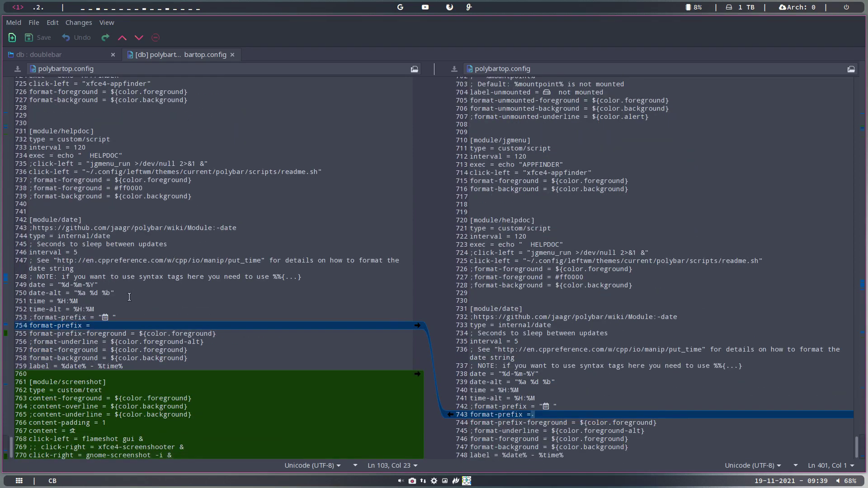
scroll(104, 431, up, 1)
scroll(101, 429, down, 1)
click(232, 55)
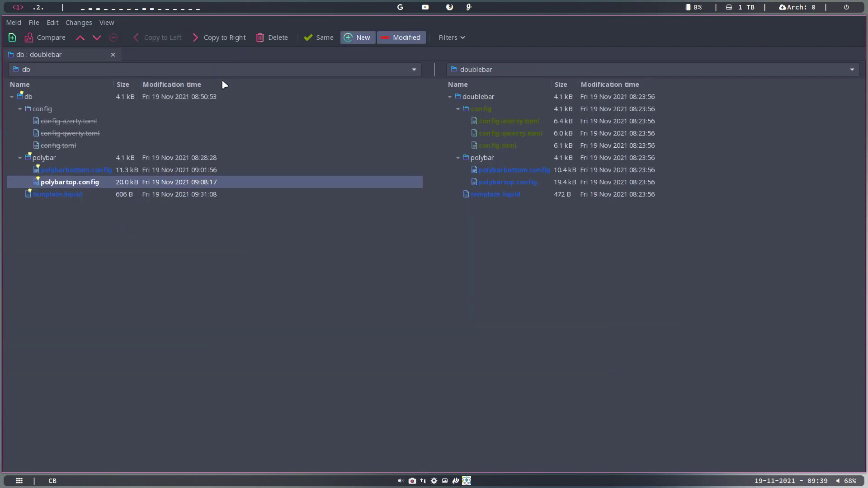
Compare both polybarbottom.config files, marking the leading transparency digits of the background colour in each
click(69, 196)
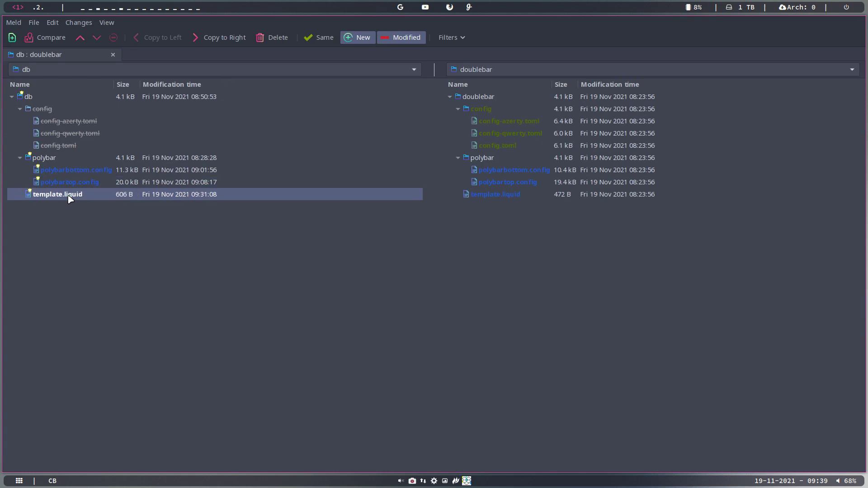
double_click(72, 170)
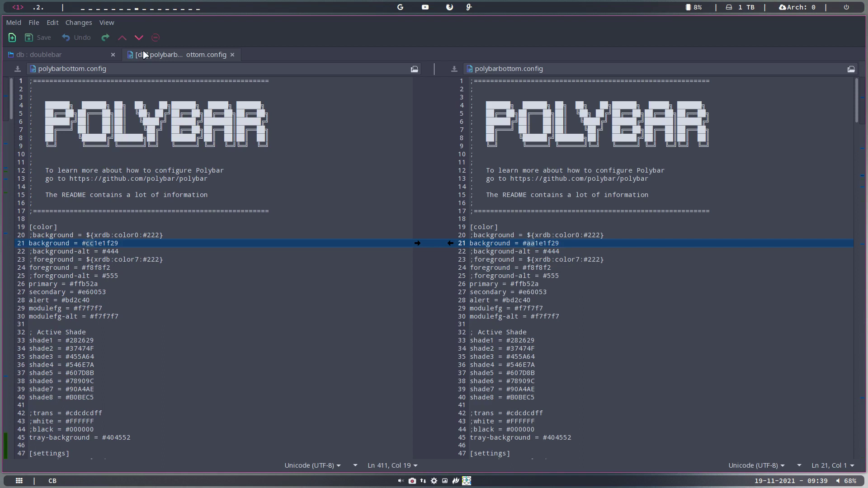
click(92, 243)
click(95, 243)
key(Left)
key(shift+Left)
key(shift+Left)
key(shift+Left)
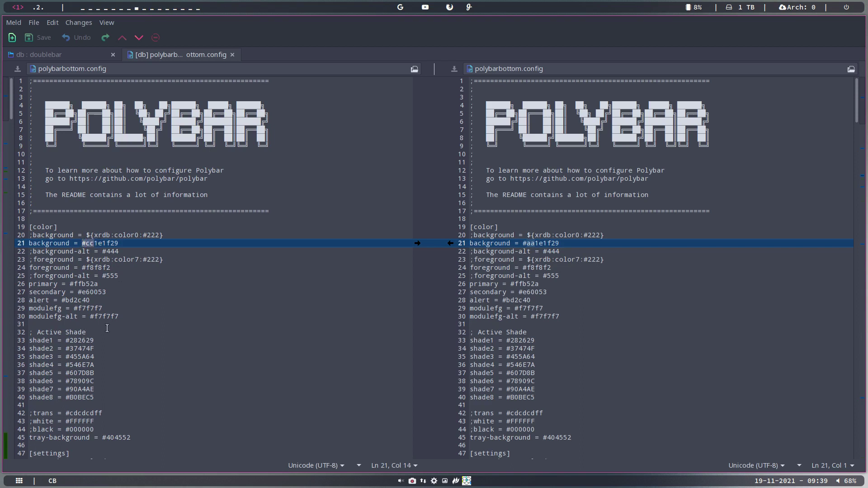
drag(535, 243, 523, 243)
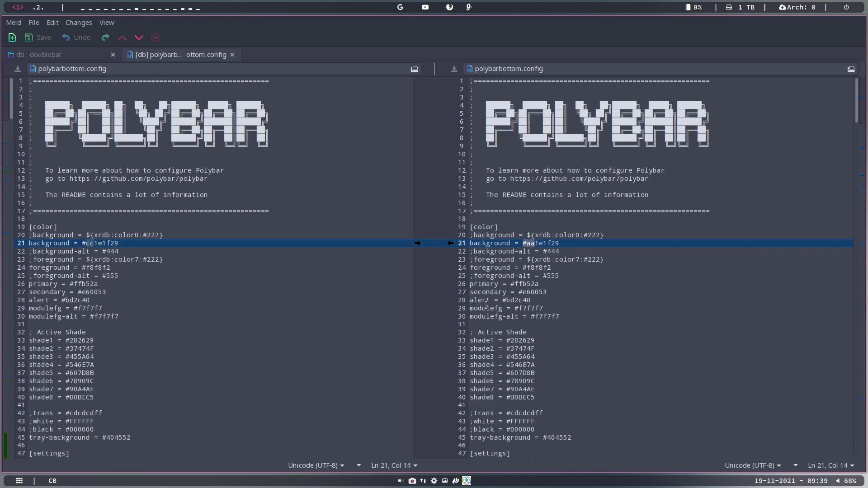
scroll(486, 306, down, 5)
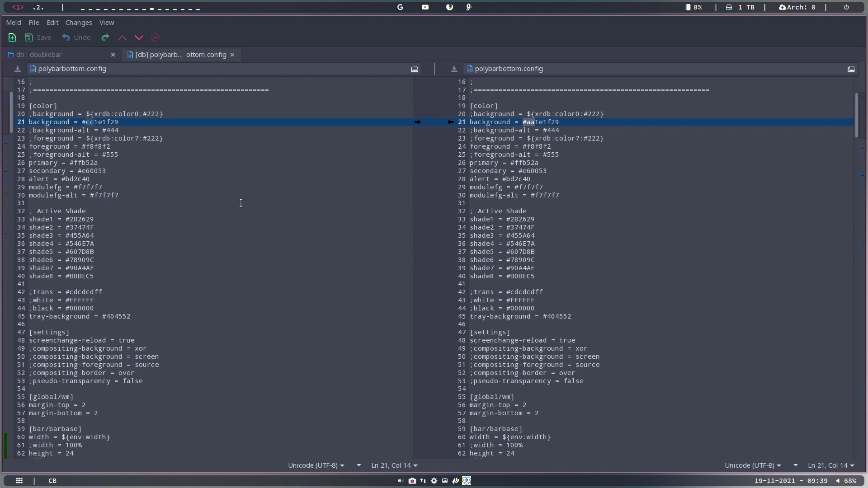
Open a terminal, refresh the list of LeftWM themes with ltupd, and apply the db theme with lta db
key(super+Return)
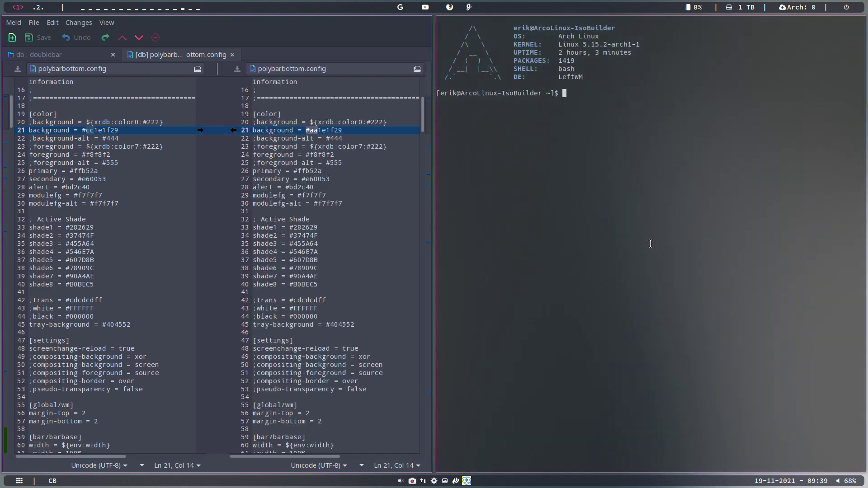
text(ltupd)
key(Return)
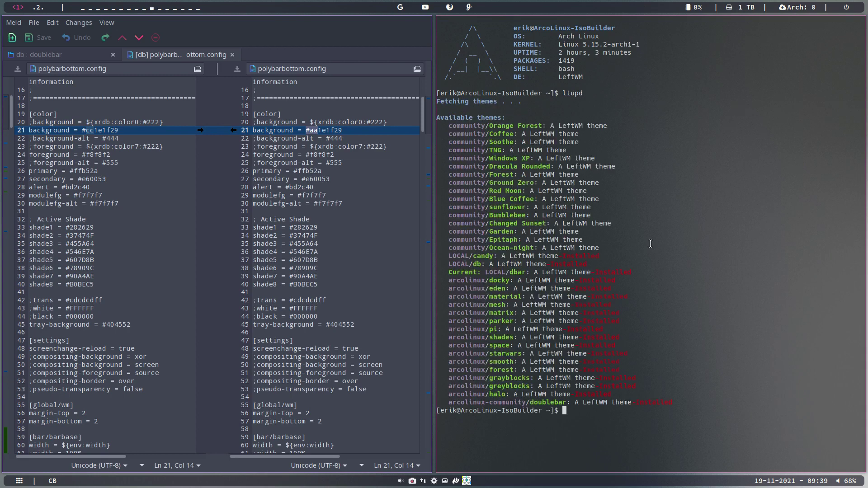
text(lta db)
key(Return)
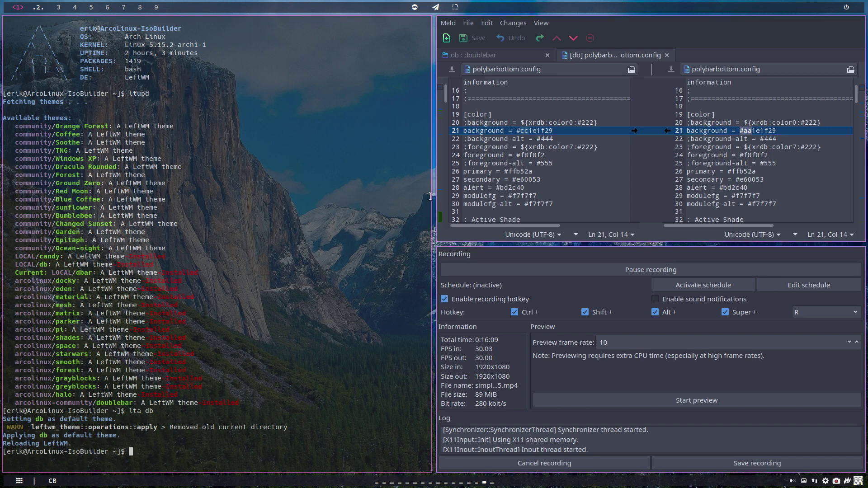
key(super+shift+Return)
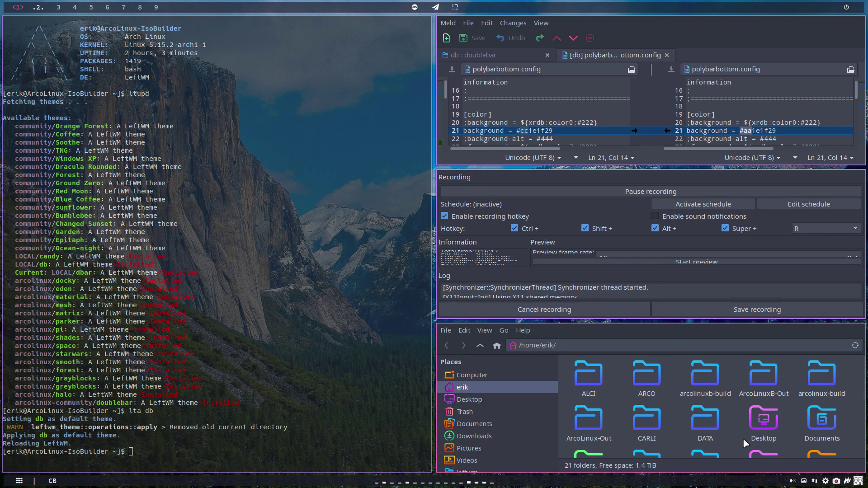
key(super+q)
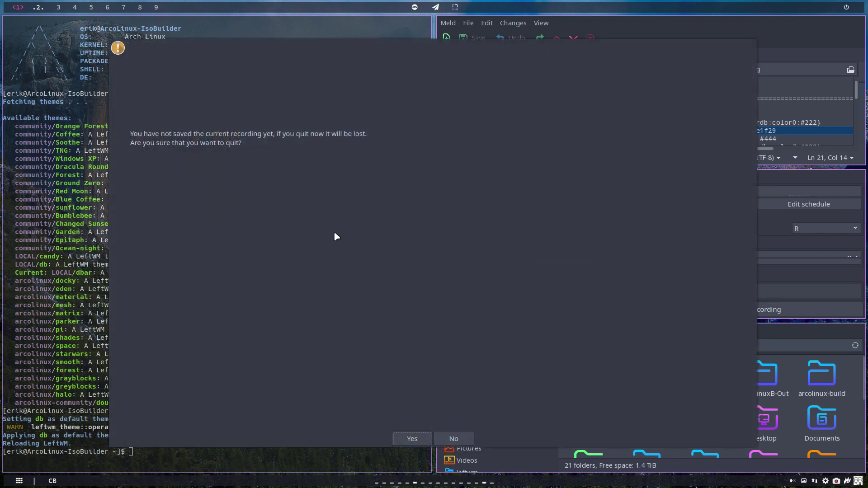
click(466, 441)
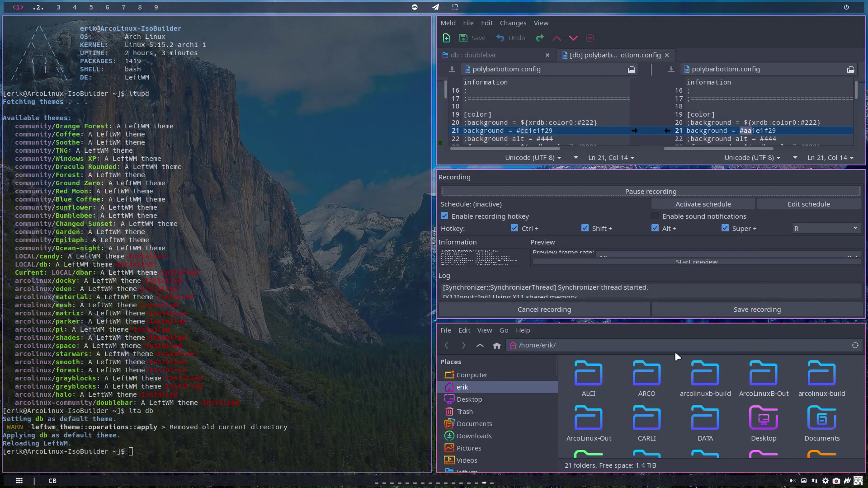
key(super+q)
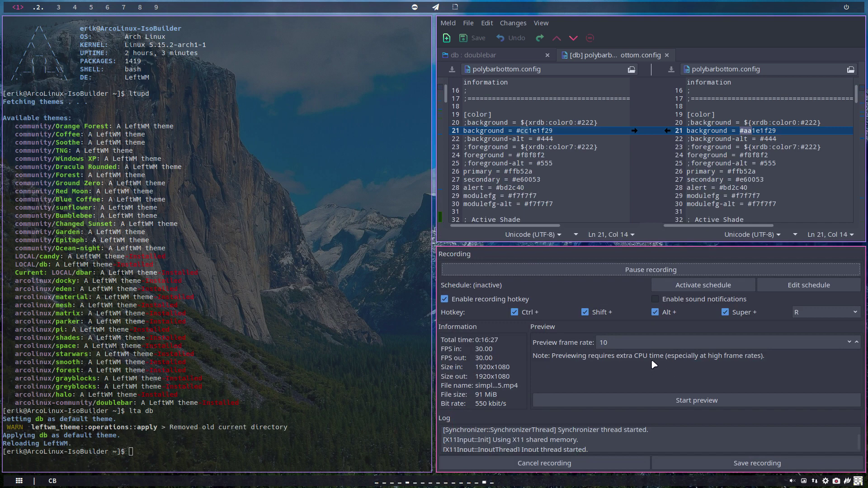
key(super+q)
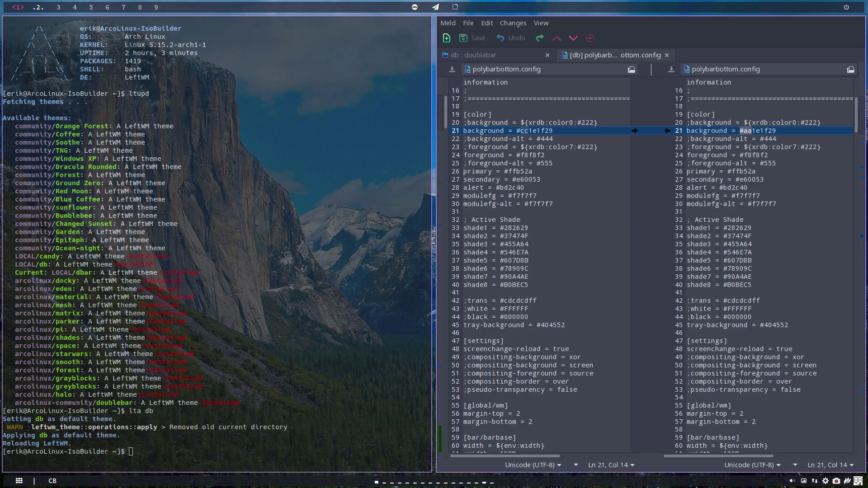
Examine the radius and changebackground differences in polybarbottom.config, and close the comparison and Meld
scroll(596, 181, down, 13)
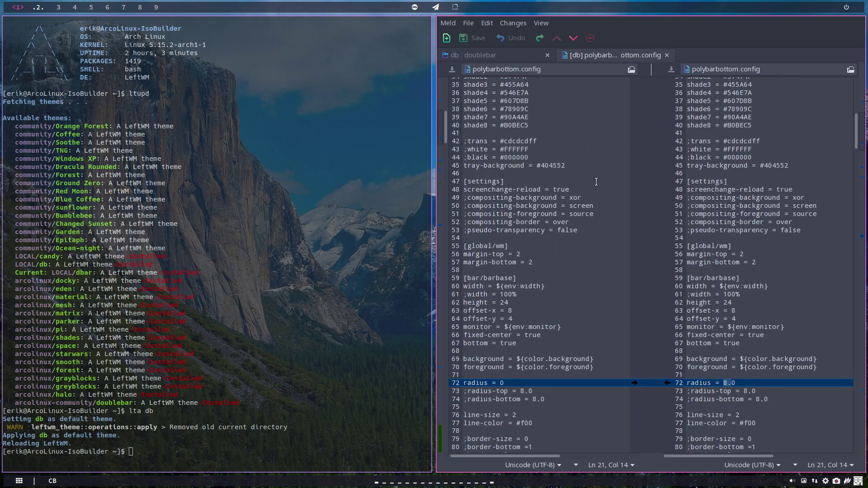
scroll(596, 181, down, 11)
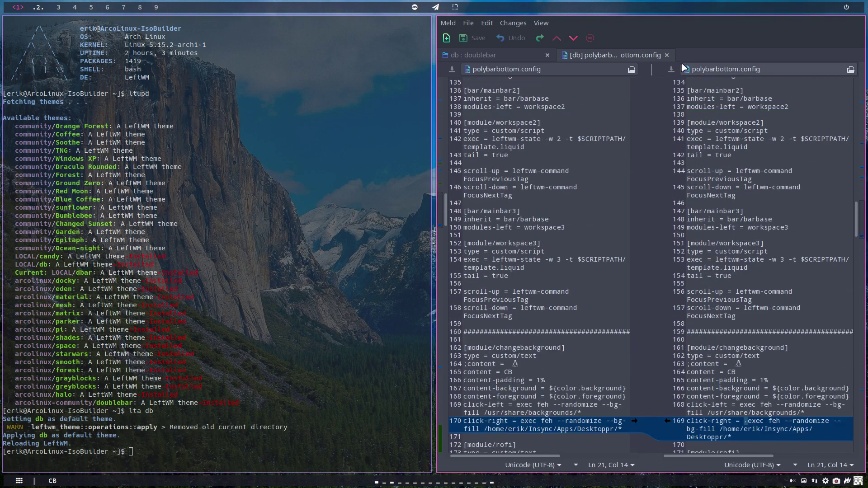
click(667, 56)
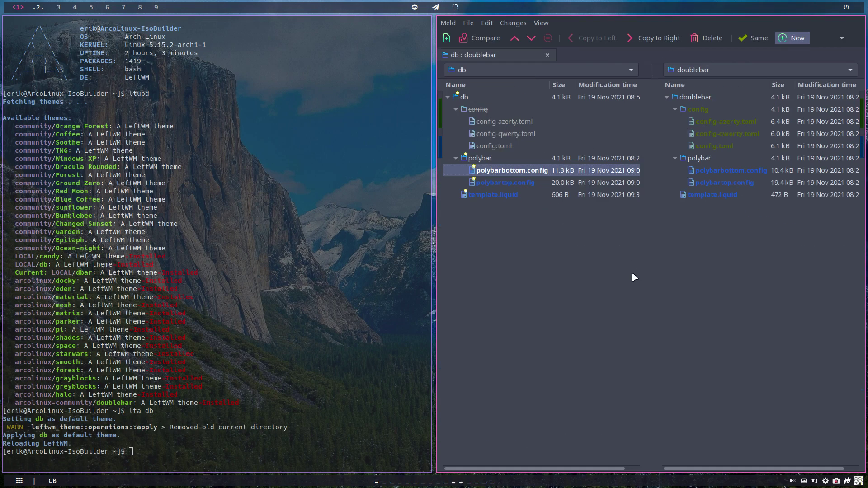
key(ctrl+q)
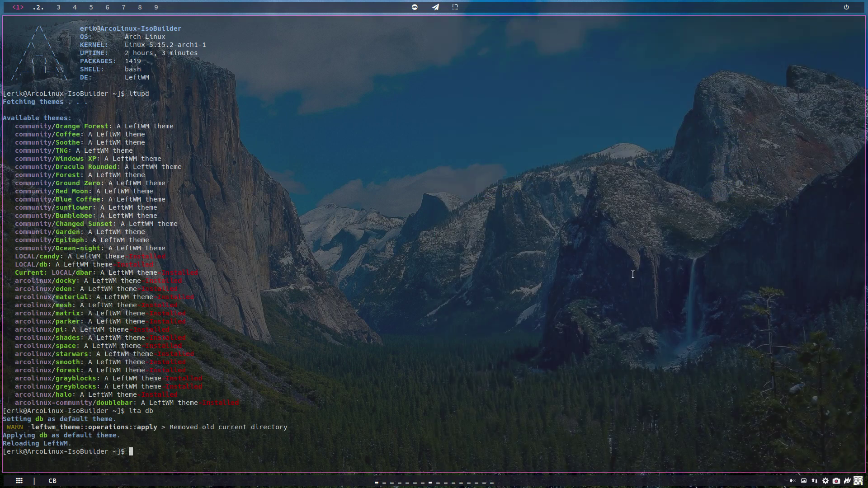
Mark the arcolinux themes from docky to halo in the terminal's theme list
drag(186, 393, 12, 276)
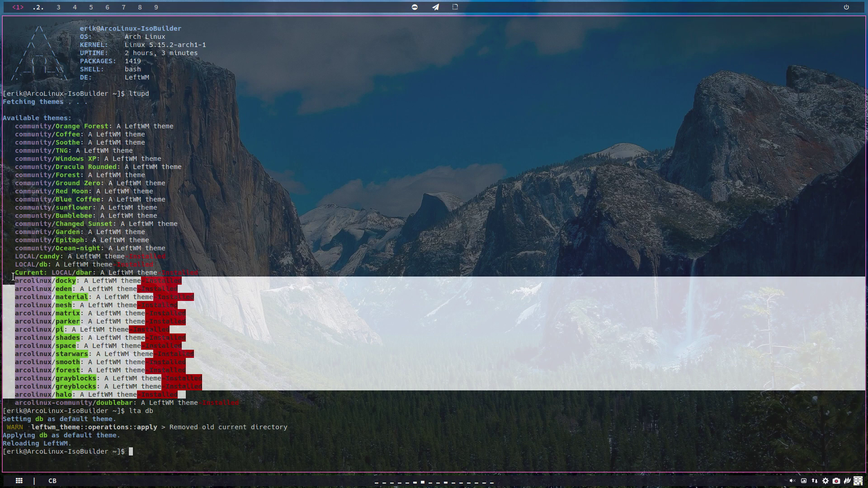